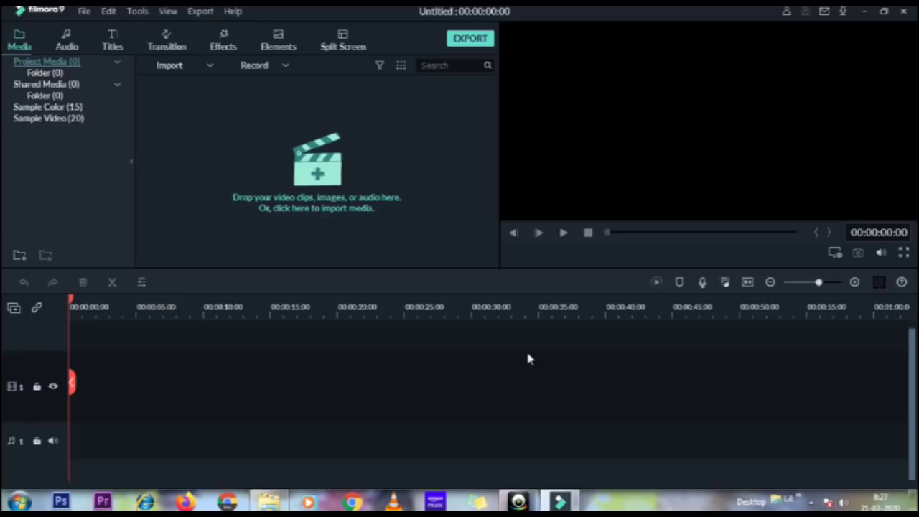
Import bensound-love, bensound-memories, Pexels Videos 1779202 and Pexels Videos 1847910 from the Relaxing music folder.
{"action": "left_click", "coordinate": [322, 180]}
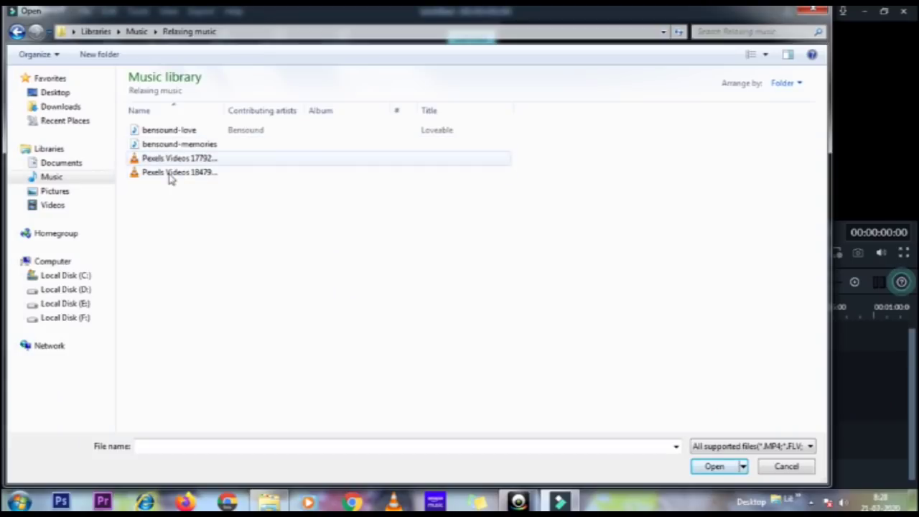
{"action": "left_click_drag", "start_coordinate": [188, 225], "coordinate": [167, 127]}
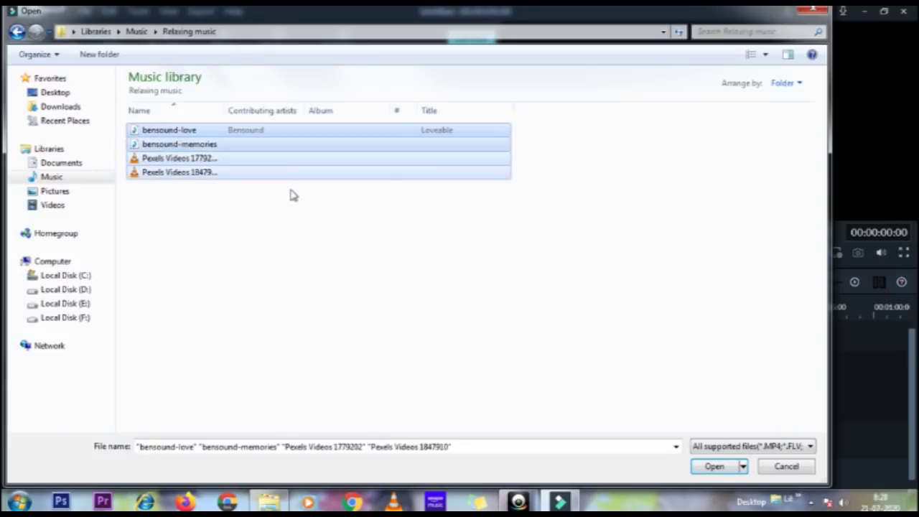
{"action": "left_click", "coordinate": [707, 466]}
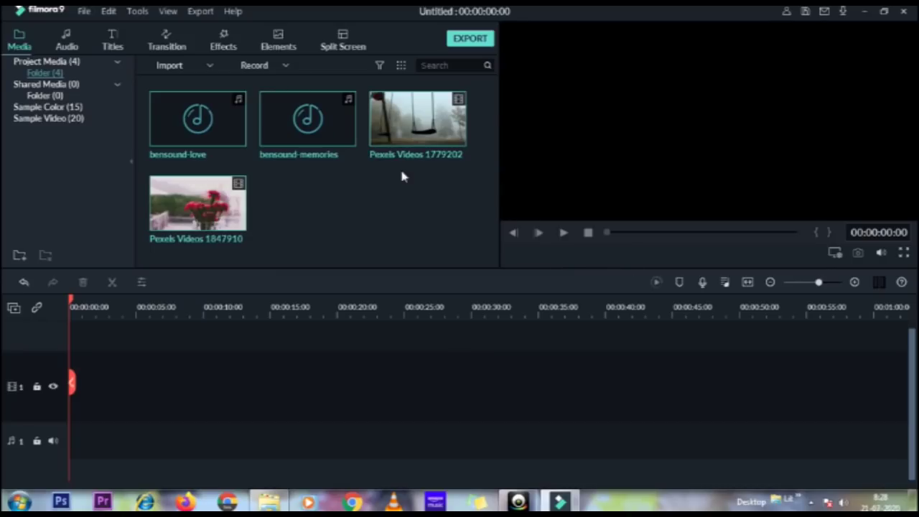
Add Pexels Videos 1779202 to the start of the video track and match the project settings to its 1280 x 720 25fps.
{"action": "mouse_move", "coordinate": [442, 135]}
{"action": "left_click", "coordinate": [418, 122]}
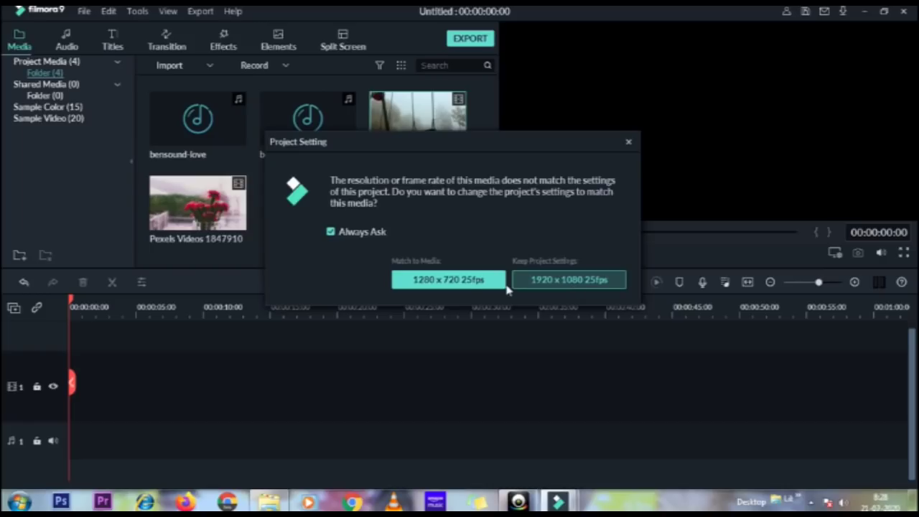
{"action": "left_click", "coordinate": [449, 281]}
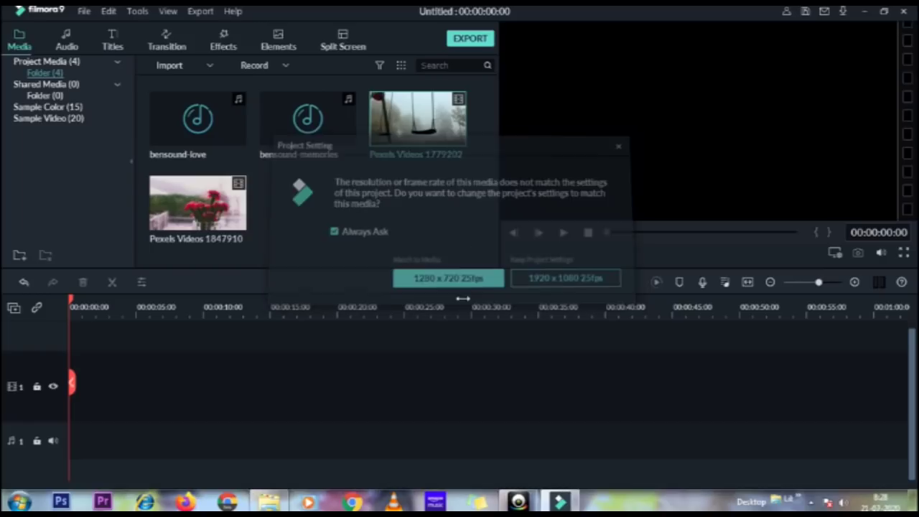
{"action": "left_click_drag", "start_coordinate": [454, 298], "coordinate": [28, 321]}
Play back the swing clip for a few seconds, pause it and return the playhead towards the start.
{"action": "left_click", "coordinate": [564, 239]}
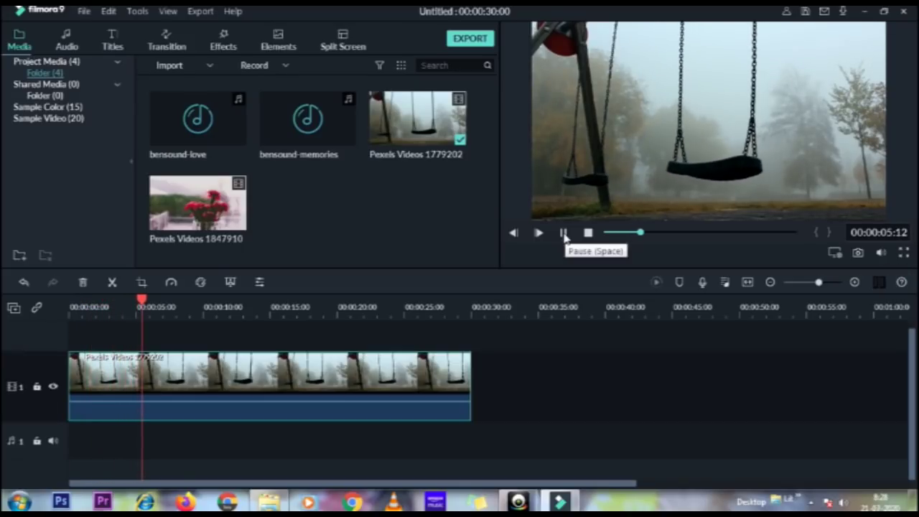
{"action": "left_click", "coordinate": [565, 236]}
{"action": "left_click_drag", "start_coordinate": [151, 300], "coordinate": [10, 323]}
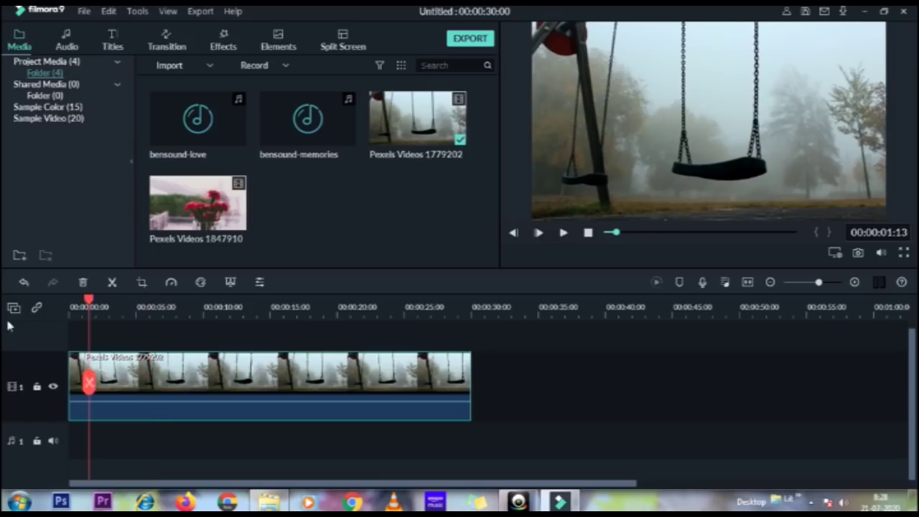
Place bensound-love at the start of the audio track and play back the clip with its music.
{"action": "left_click_drag", "start_coordinate": [221, 124], "coordinate": [6, 442]}
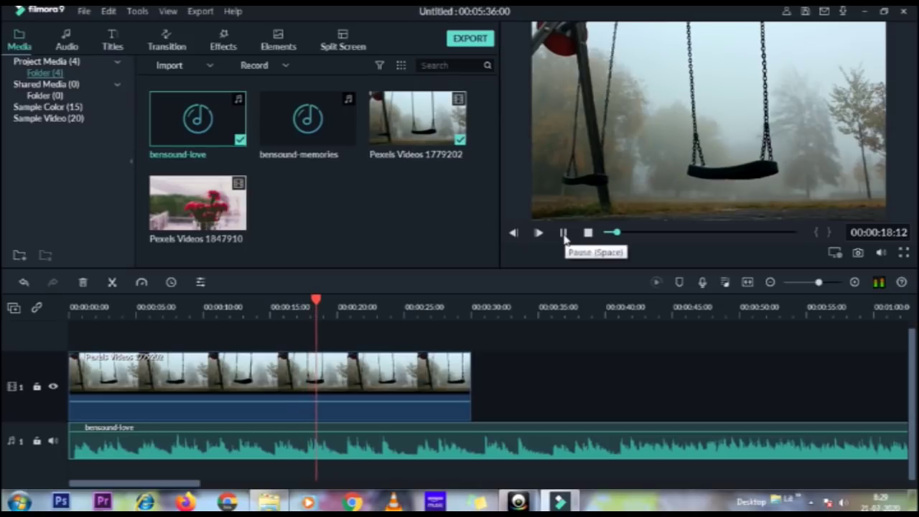
{"action": "left_click", "coordinate": [565, 233]}
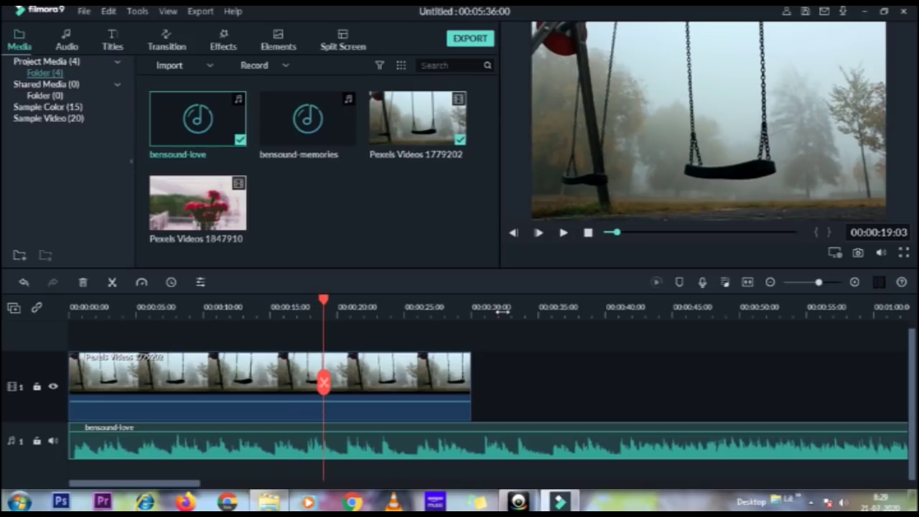
Split the bensound-love audio at 00:05:24:01, where the music fades out, and delete the silent tail.
{"action": "left_click_drag", "start_coordinate": [475, 308], "coordinate": [252, 309]}
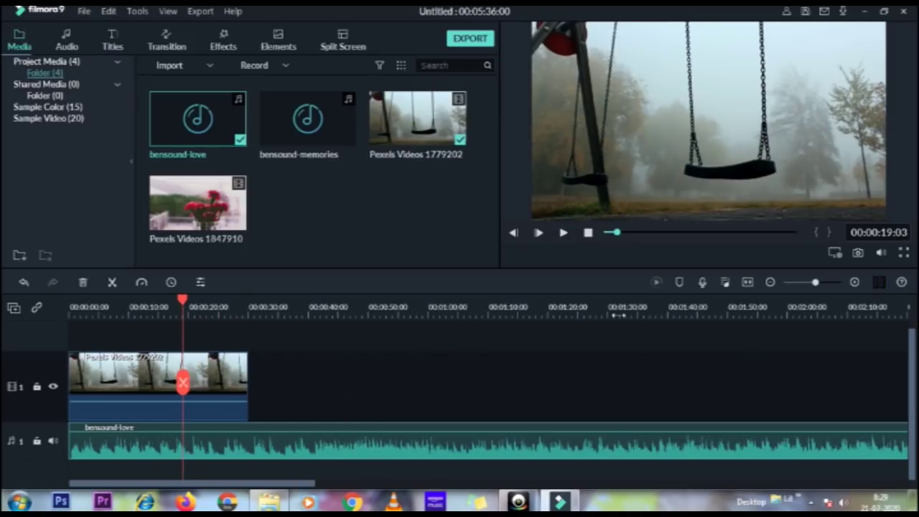
{"action": "left_click_drag", "start_coordinate": [555, 314], "coordinate": [400, 308]}
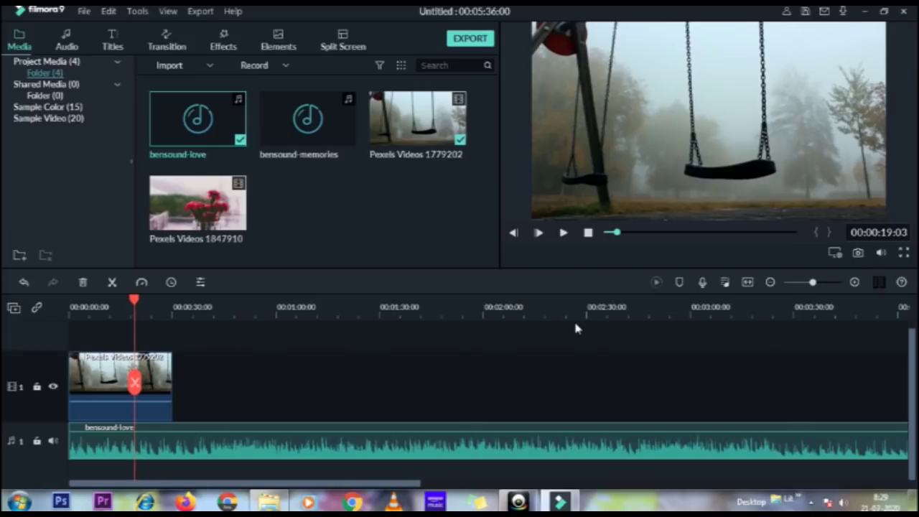
{"action": "left_click_drag", "start_coordinate": [634, 317], "coordinate": [351, 296]}
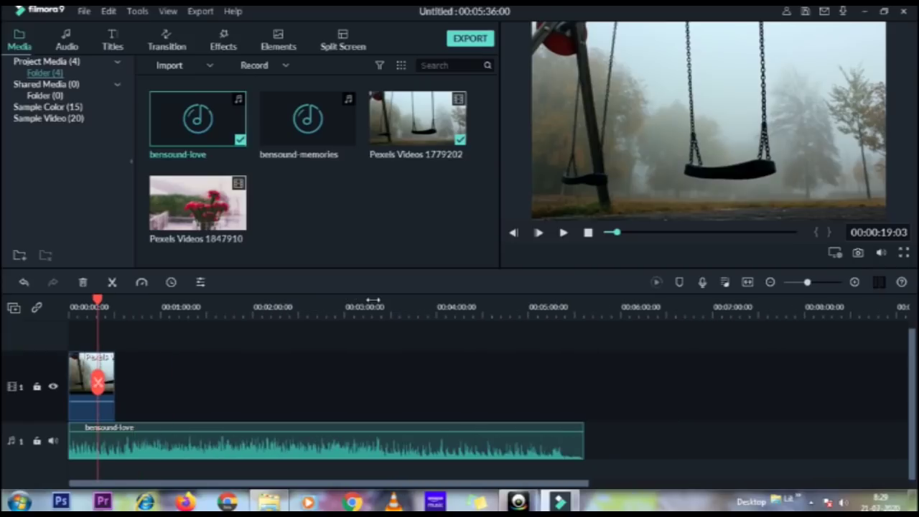
{"action": "left_click", "coordinate": [568, 312]}
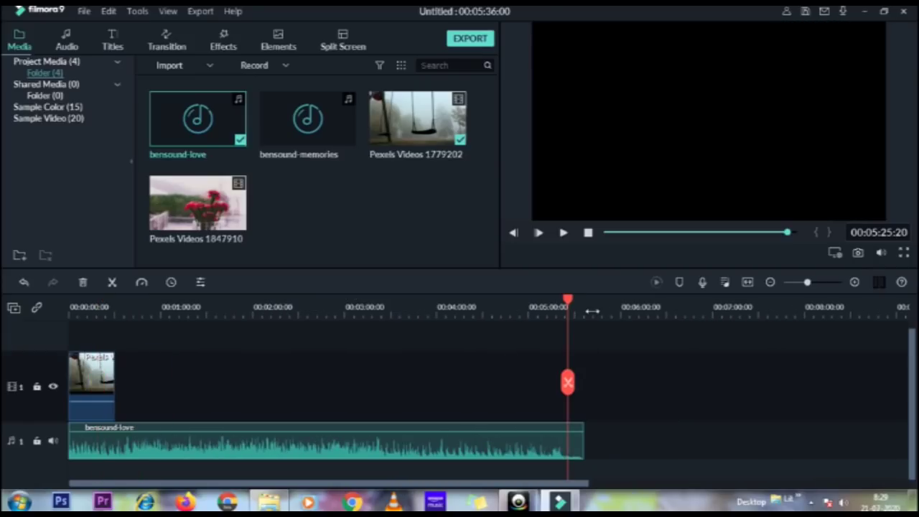
{"action": "mouse_move", "coordinate": [570, 305]}
{"action": "left_mouse_down"}
{"action": "mouse_move", "coordinate": [583, 307]}
{"action": "mouse_move", "coordinate": [567, 309]}
{"action": "left_mouse_up"}
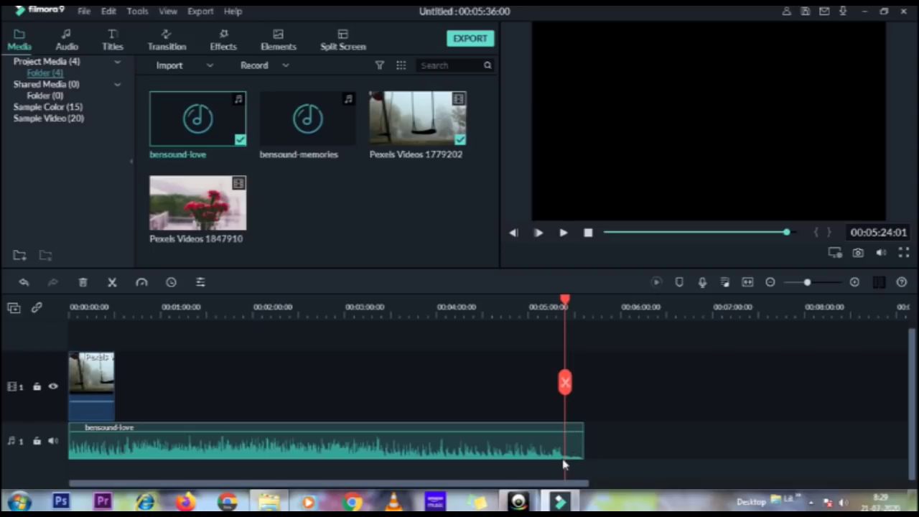
{"action": "left_click", "coordinate": [565, 382]}
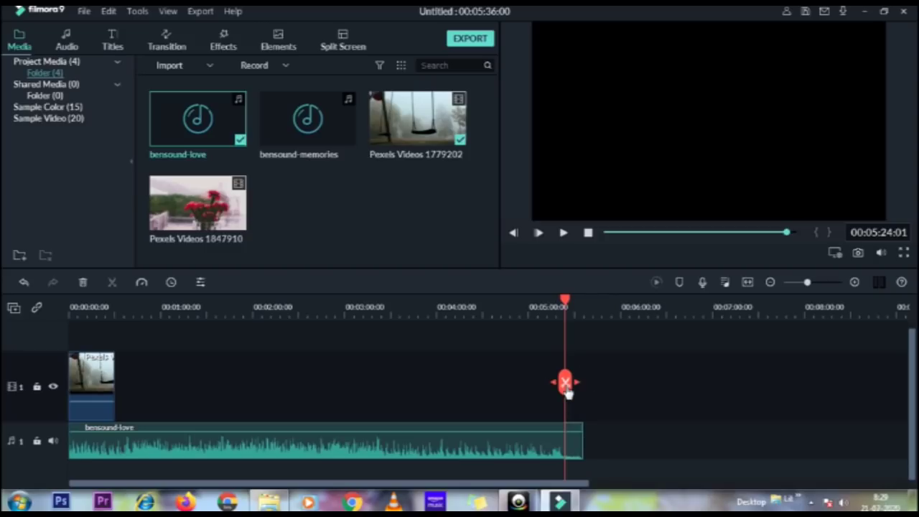
{"action": "right_click", "coordinate": [576, 448]}
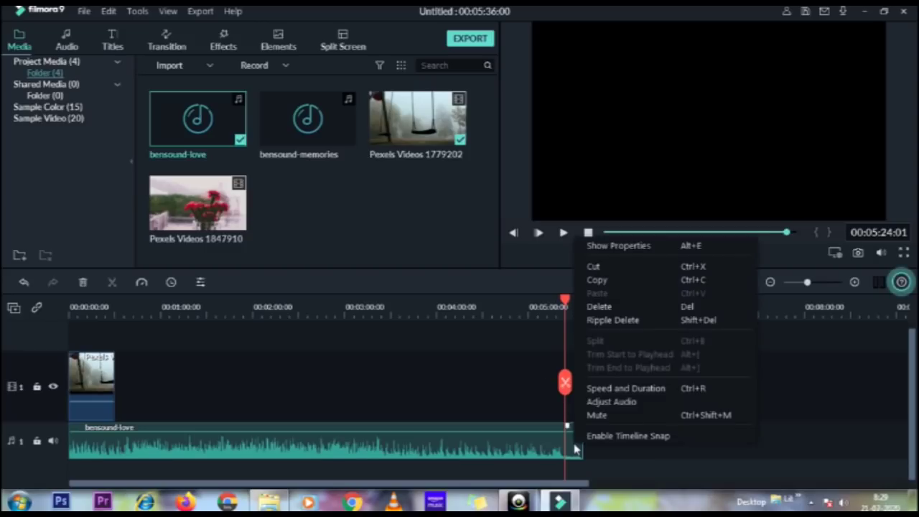
{"action": "left_click", "coordinate": [607, 307]}
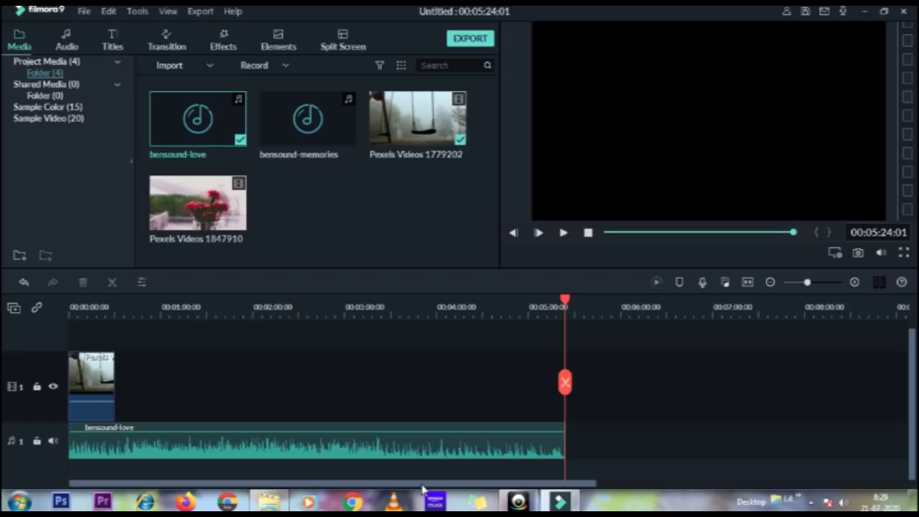
Copy the swing clip on the video track and paste the duplicate at its end, at 00:00:29:07.
{"action": "left_click", "coordinate": [110, 386]}
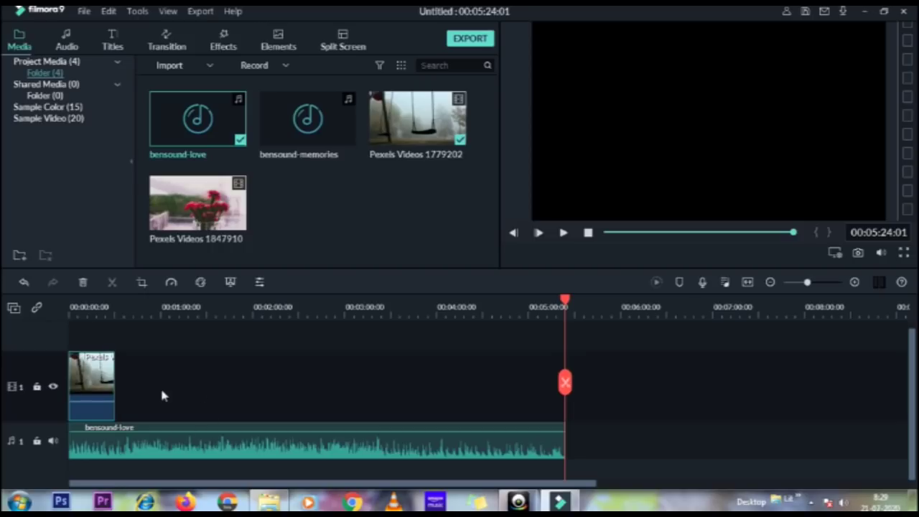
{"action": "right_click", "coordinate": [97, 388]}
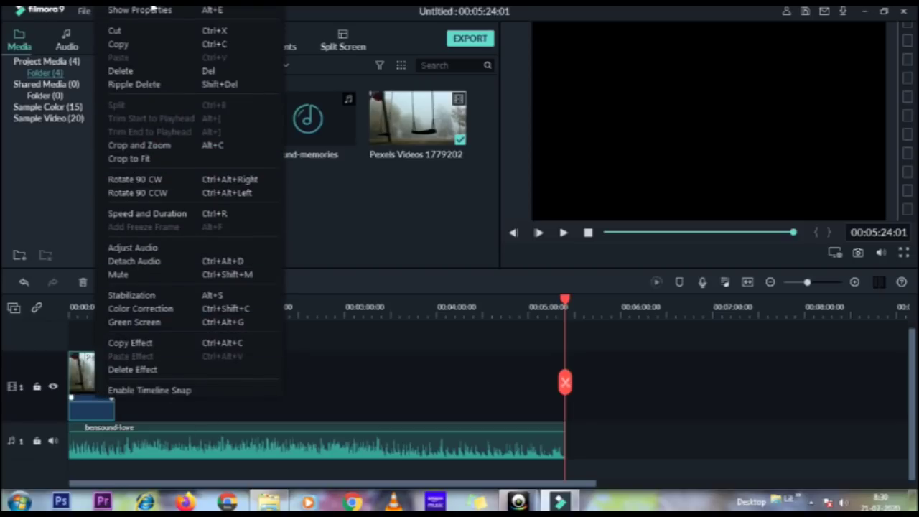
{"action": "left_click", "coordinate": [127, 48]}
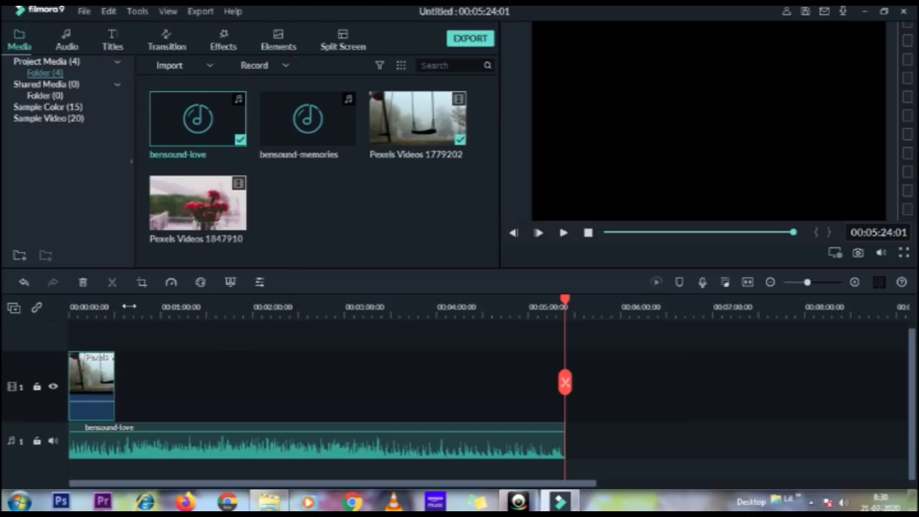
{"action": "left_click", "coordinate": [129, 308]}
{"action": "left_click_drag", "start_coordinate": [130, 305], "coordinate": [114, 299]}
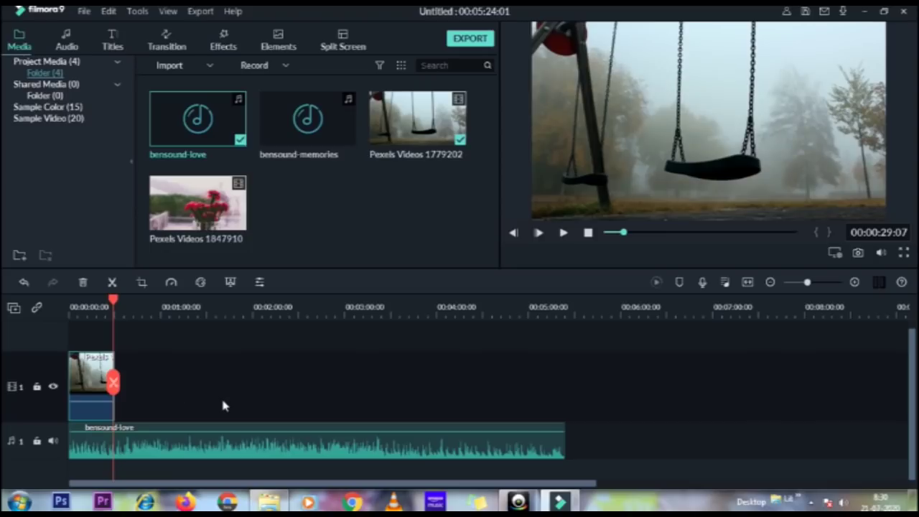
{"action": "key", "text": "ctrl+v"}
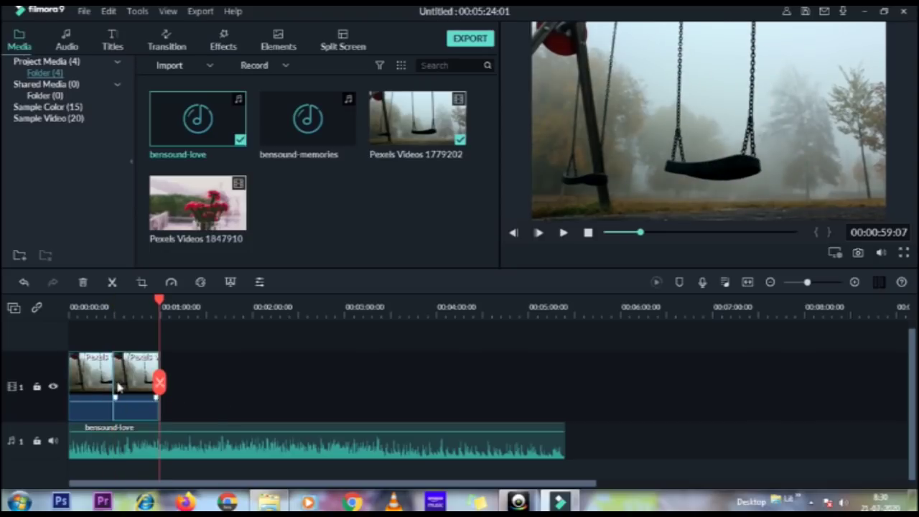
Copy both swing clips together and paste them at 00:00:59:07, directly behind the existing pair.
{"action": "left_click", "coordinate": [205, 392]}
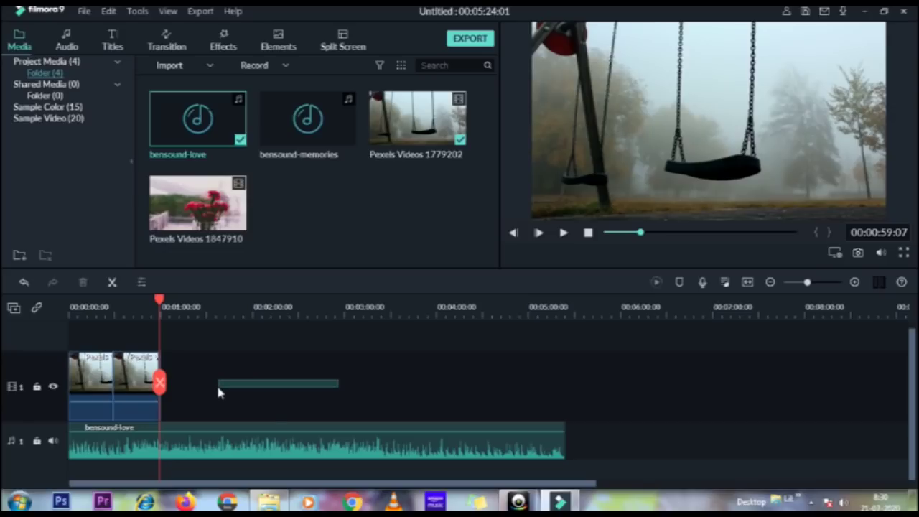
{"action": "left_click", "coordinate": [93, 396]}
{"action": "left_click", "coordinate": [68, 397]}
{"action": "left_click", "coordinate": [84, 396]}
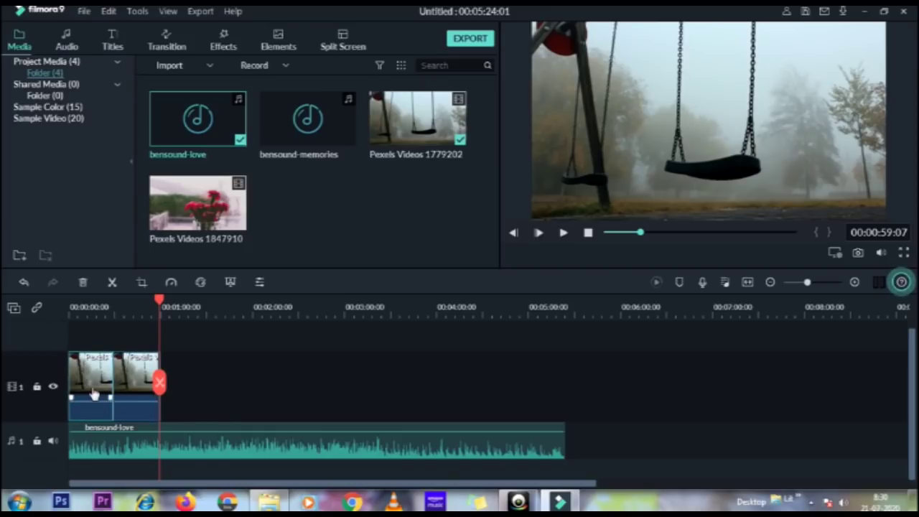
{"action": "left_click", "coordinate": [137, 397], "text": "ctrl"}
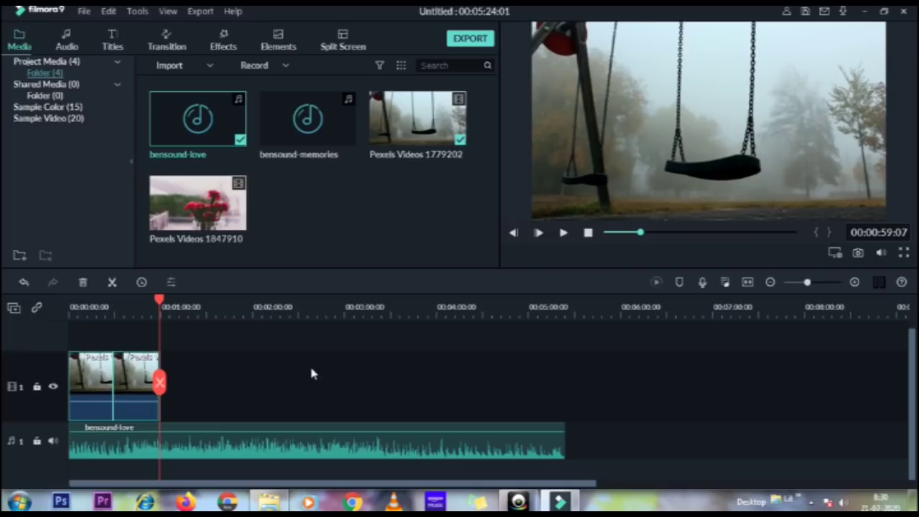
{"action": "left_click", "coordinate": [230, 377]}
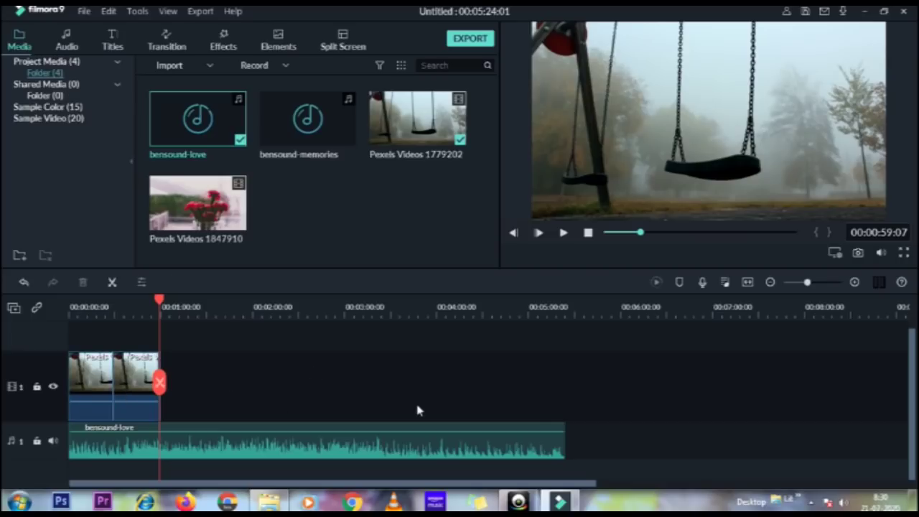
{"action": "key", "text": "ctrl+v"}
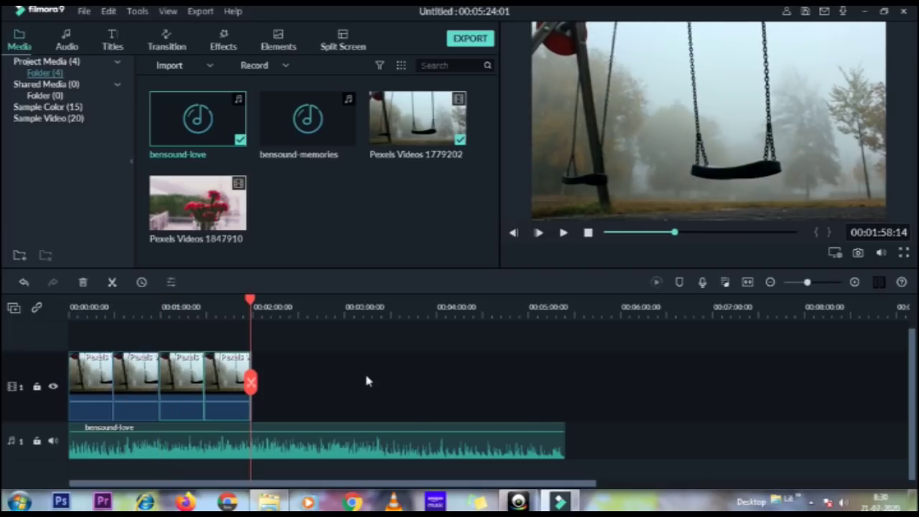
Copy all four swing clips, paste them repeatedly until they cover the bensound-love audio, and delete the surplus clips beyond it.
{"action": "left_click_drag", "start_coordinate": [415, 405], "coordinate": [61, 400]}
{"action": "left_click", "coordinate": [332, 395]}
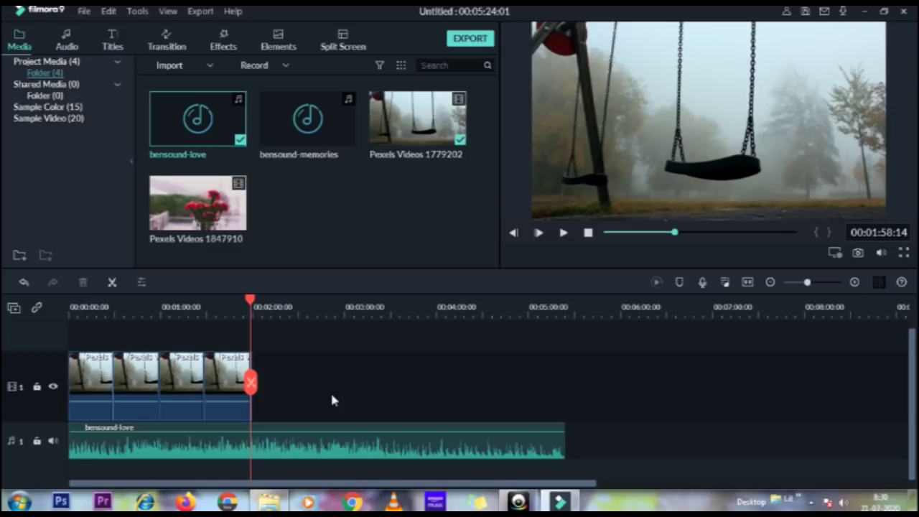
{"action": "key", "text": "ctrl+v"}
{"action": "key", "text": "ctrl+v"}
{"action": "key", "text": "ctrl+v"}
{"action": "left_click_drag", "start_coordinate": [578, 452], "coordinate": [800, 384]}
{"action": "key", "text": "Delete"}
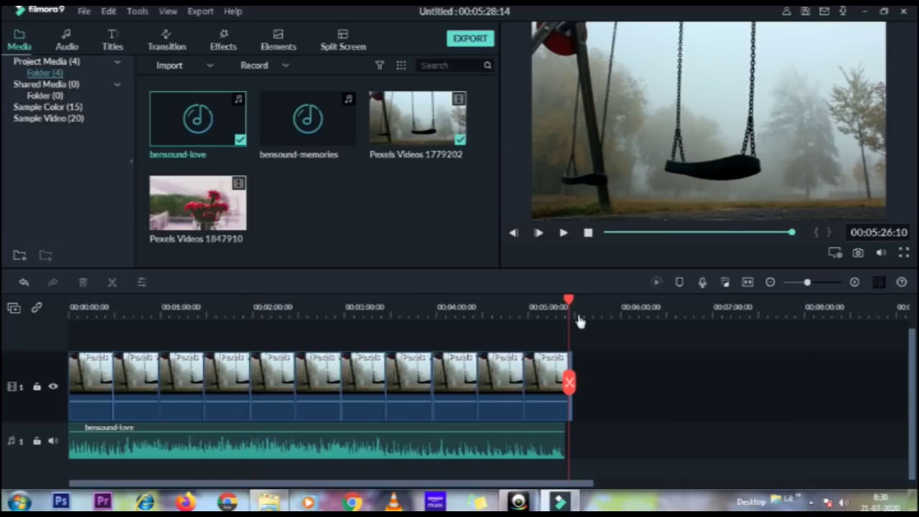
Split the tracks at 00:05:23:15 and delete all leftover pieces beyond the cut so video and audio end together.
{"action": "left_click_drag", "start_coordinate": [568, 304], "coordinate": [565, 307]}
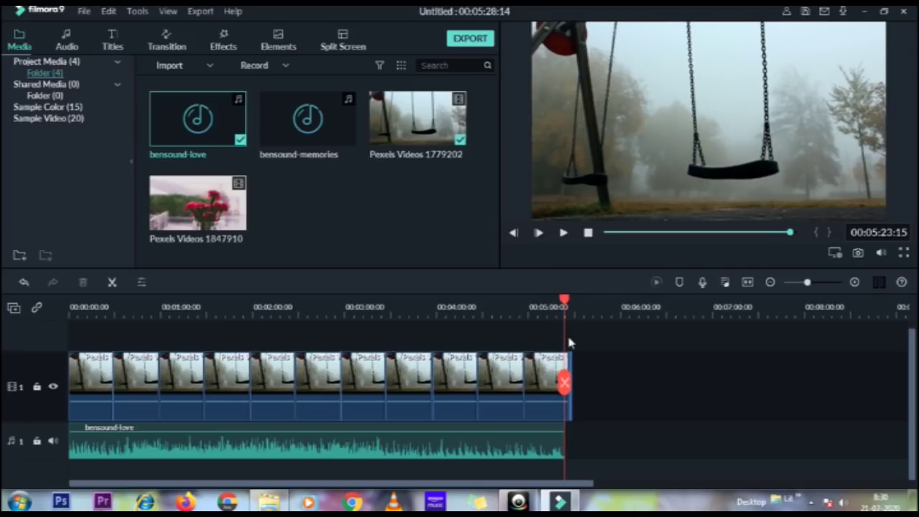
{"action": "left_click", "coordinate": [567, 384]}
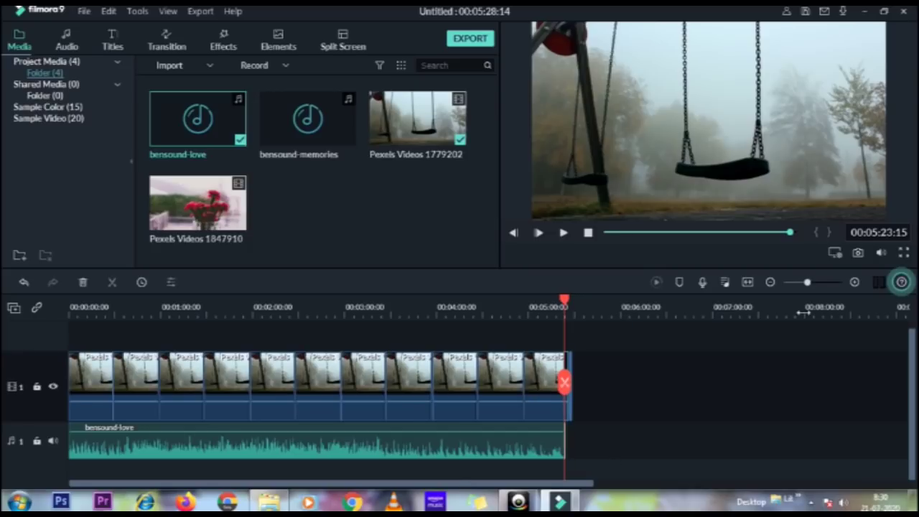
{"action": "key", "text": "ctrl+plus"}
{"action": "left_click_drag", "start_coordinate": [664, 455], "coordinate": [565, 399]}
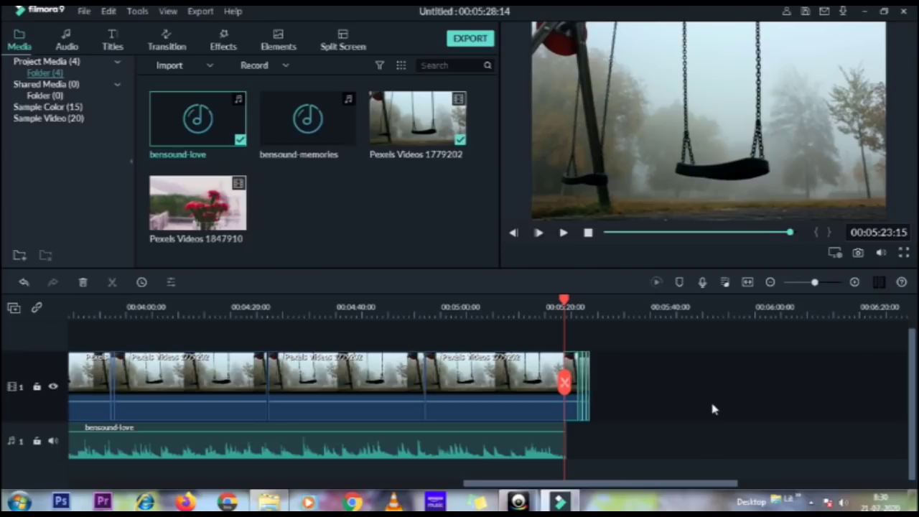
{"action": "key", "text": "Delete"}
{"action": "left_click", "coordinate": [606, 454]}
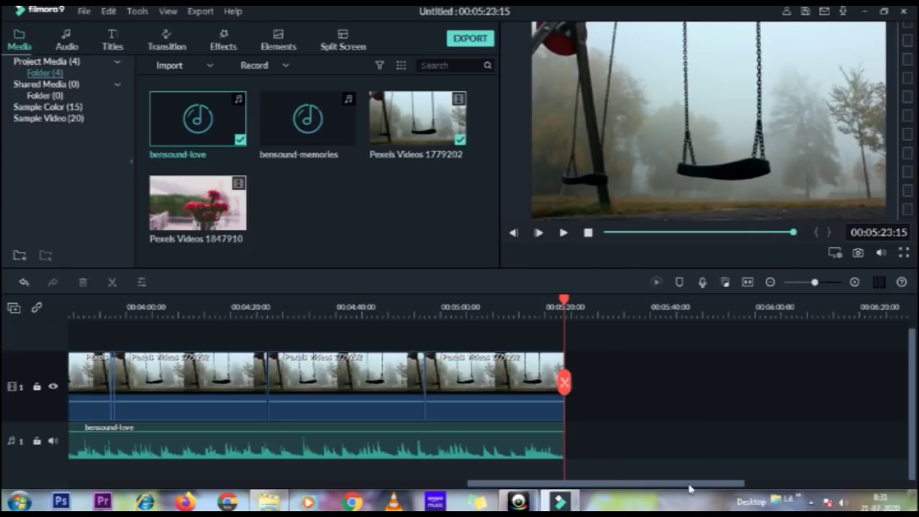
{"action": "scroll", "coordinate": [650, 309], "scroll_direction": "up", "scroll_amount": 1}
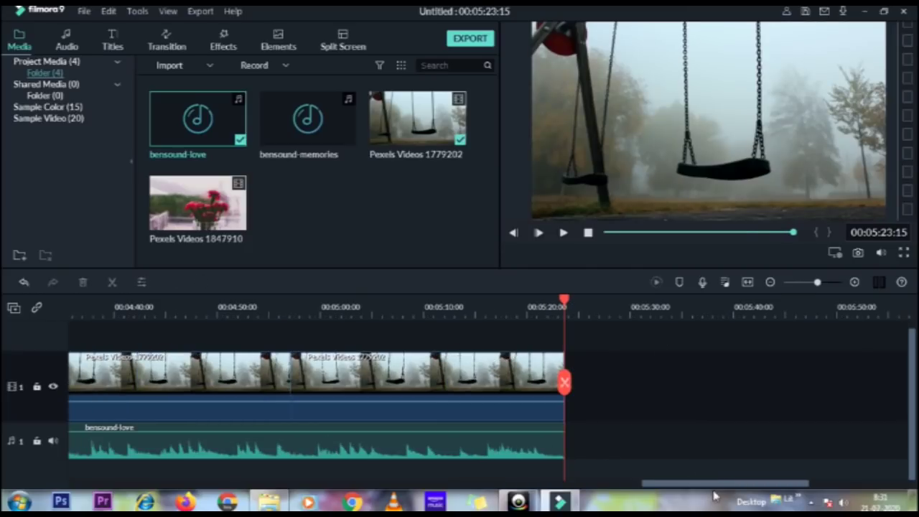
{"action": "left_click_drag", "start_coordinate": [697, 486], "coordinate": [595, 486]}
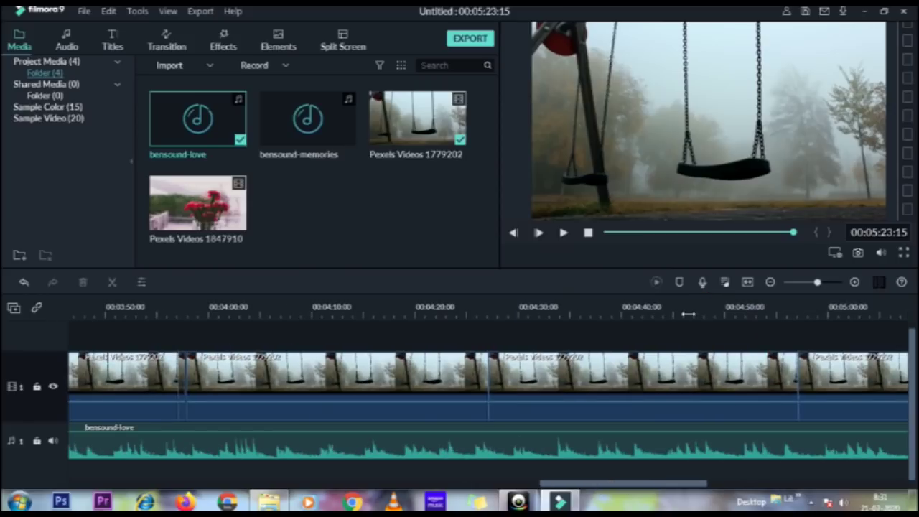
Copy the entire video and audio sequence on the timeline and paste the duplicate at its end, at 00:05:23:15.
{"action": "scroll", "coordinate": [688, 314], "scroll_direction": "down", "scroll_amount": 2}
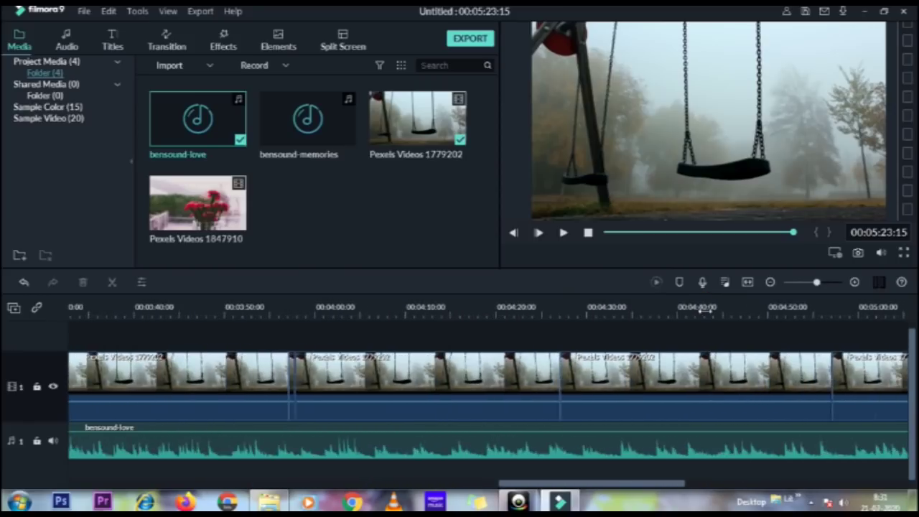
{"action": "scroll", "coordinate": [706, 309], "scroll_direction": "down", "scroll_amount": 5}
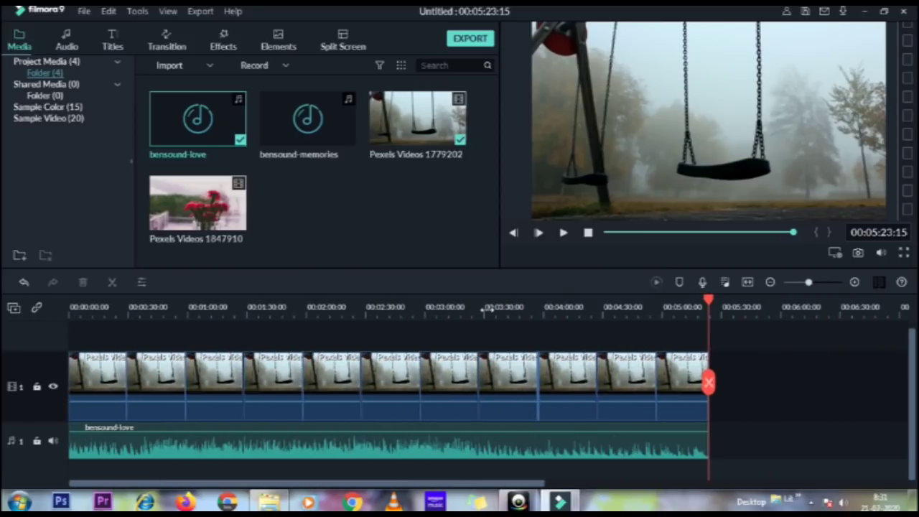
{"action": "scroll", "coordinate": [485, 309], "scroll_direction": "down", "scroll_amount": 2}
{"action": "left_click_drag", "start_coordinate": [864, 463], "coordinate": [31, 320]}
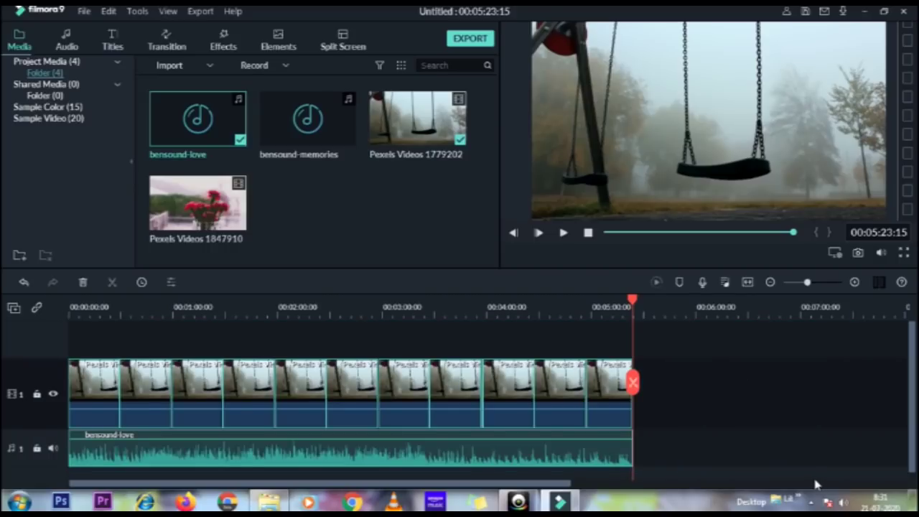
{"action": "left_click", "coordinate": [702, 440]}
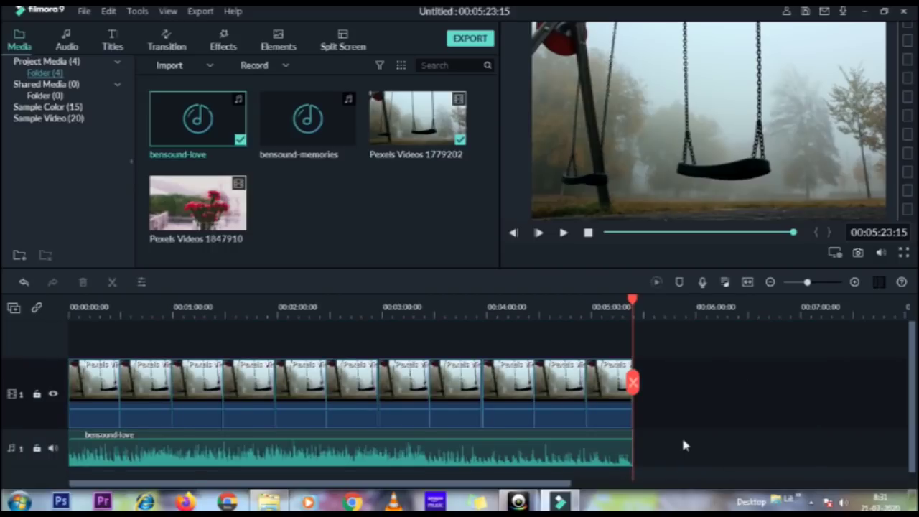
{"action": "key", "text": "ctrl+v"}
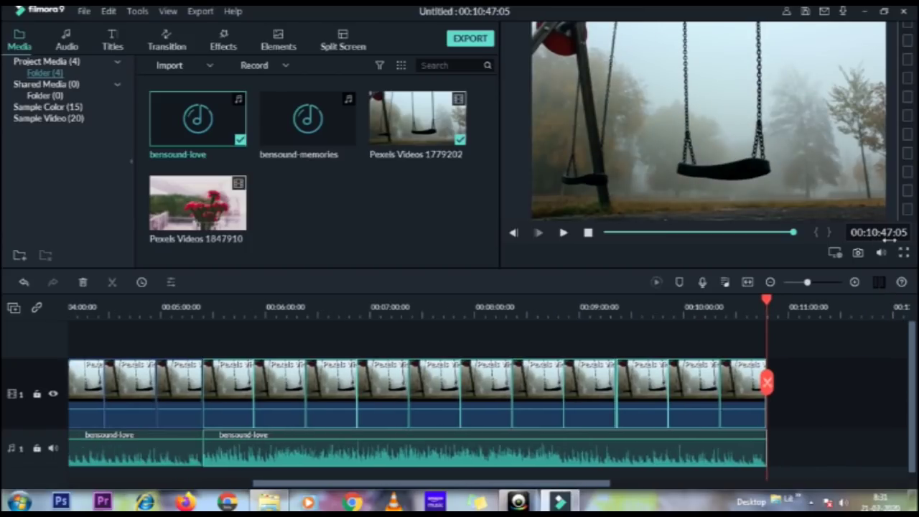
Copy the doubled video and audio sequence and paste it repeatedly at the end until the timeline reaches 01:04:43:05.
{"action": "key", "text": "ctrl+v"}
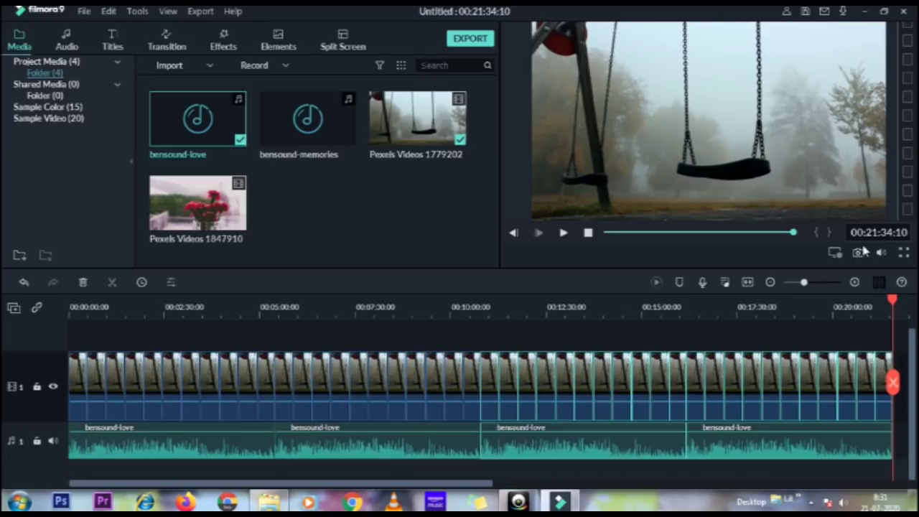
{"action": "left_click_drag", "start_coordinate": [479, 487], "coordinate": [732, 489]}
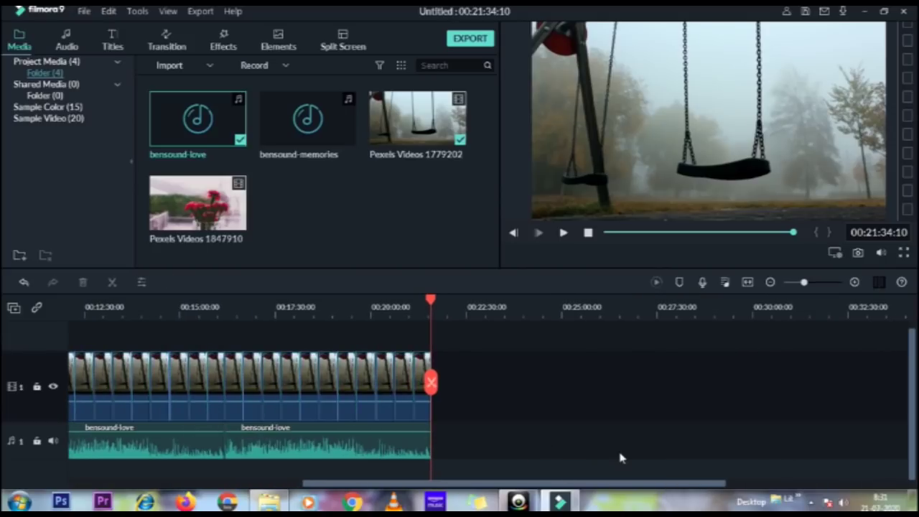
{"action": "key", "text": "ctrl+v"}
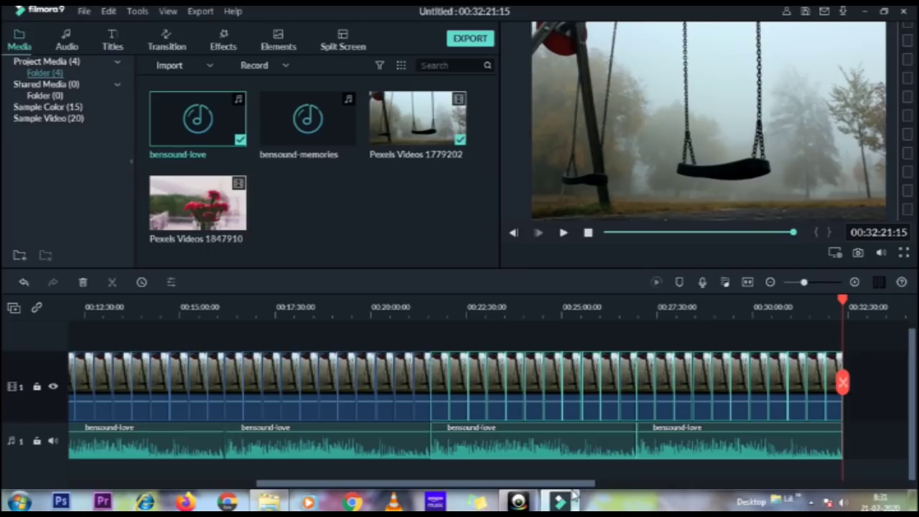
{"action": "left_click_drag", "start_coordinate": [583, 482], "coordinate": [784, 496]}
{"action": "key", "text": "ctrl+v"}
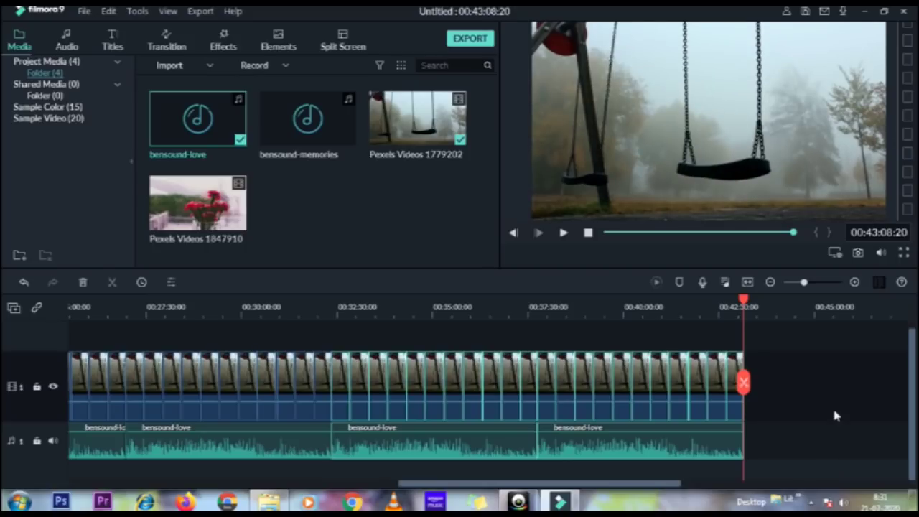
{"action": "key", "text": "ctrl+v"}
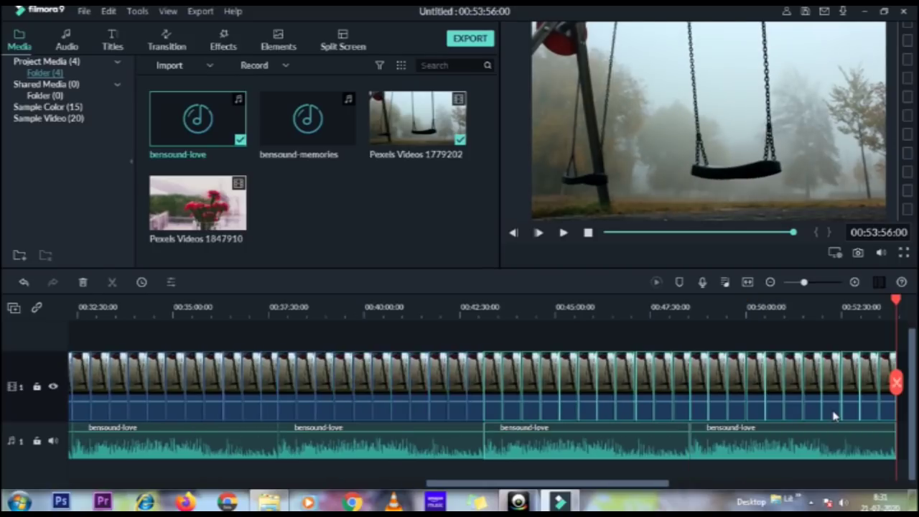
{"action": "left_click_drag", "start_coordinate": [648, 488], "coordinate": [750, 495]}
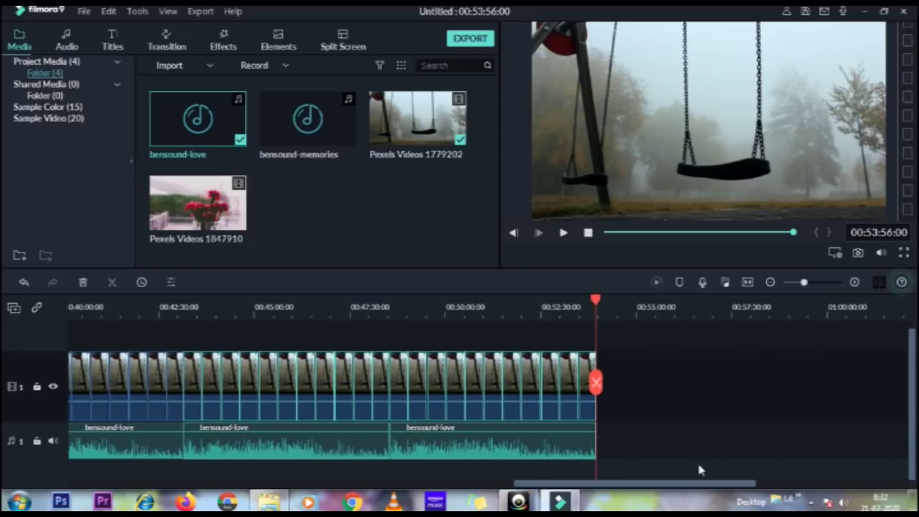
{"action": "key", "text": "ctrl+v"}
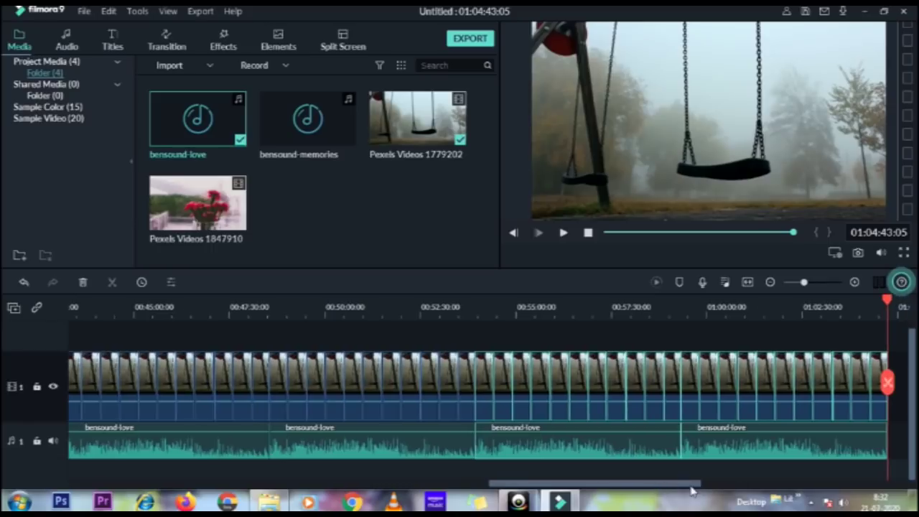
{"action": "left_click_drag", "start_coordinate": [691, 491], "coordinate": [713, 490]}
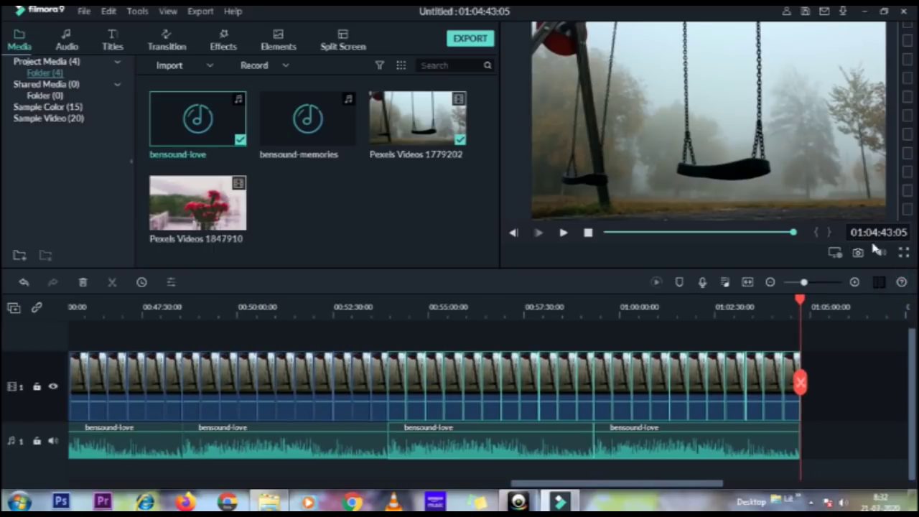
Play the opening seconds of the extended video from 00:00:00:00, and return the playhead to the beginning.
{"action": "left_click_drag", "start_coordinate": [675, 486], "coordinate": [236, 487]}
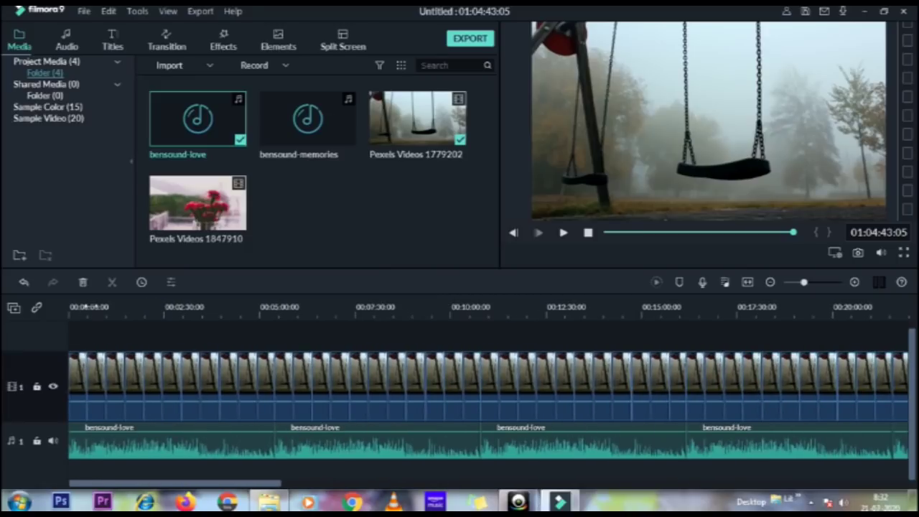
{"action": "left_click", "coordinate": [89, 307]}
{"action": "left_click_drag", "start_coordinate": [90, 307], "coordinate": [30, 300]}
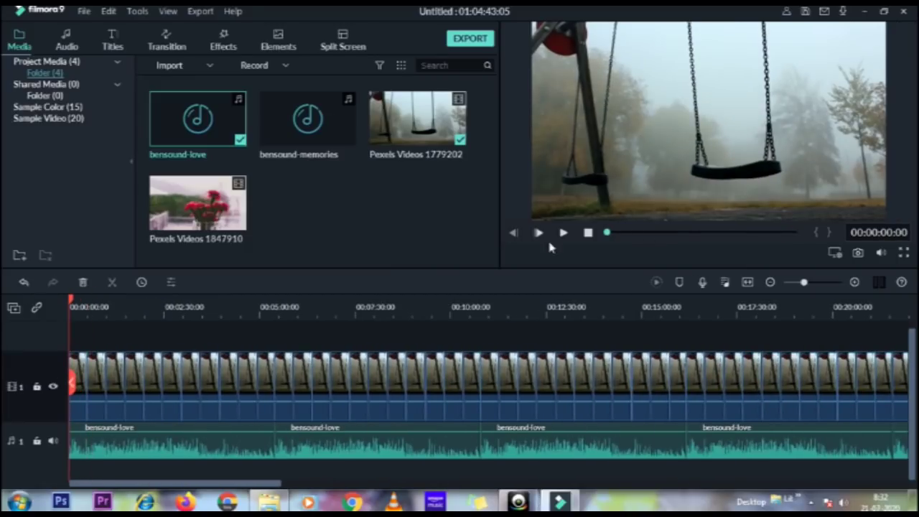
{"action": "left_click", "coordinate": [563, 232]}
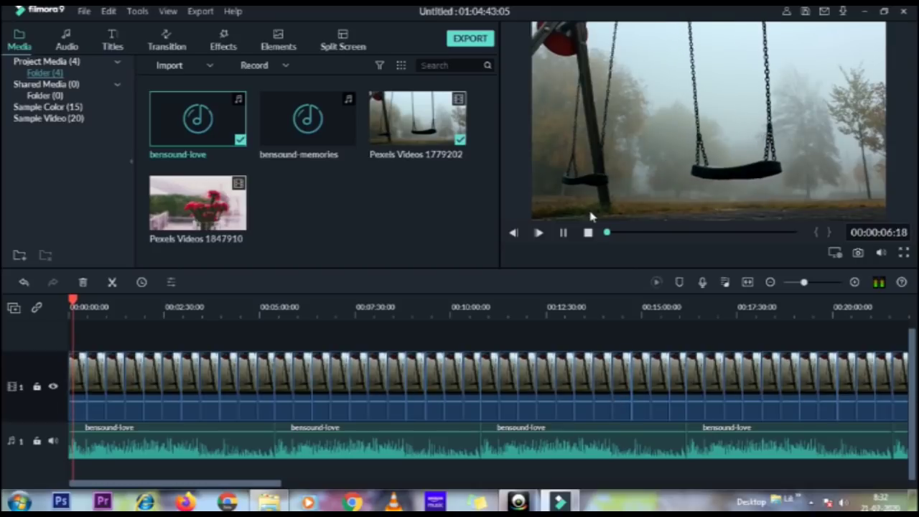
{"action": "left_click", "coordinate": [563, 232]}
{"action": "left_click", "coordinate": [71, 305]}
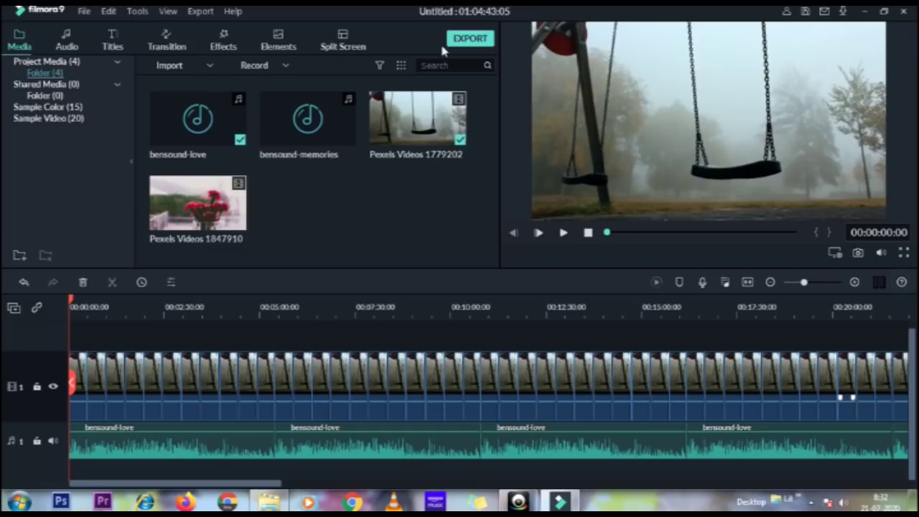
Open the export settings for a local video file and set the save location to the Relaxing music folder in the Music library.
{"action": "left_click", "coordinate": [201, 11]}
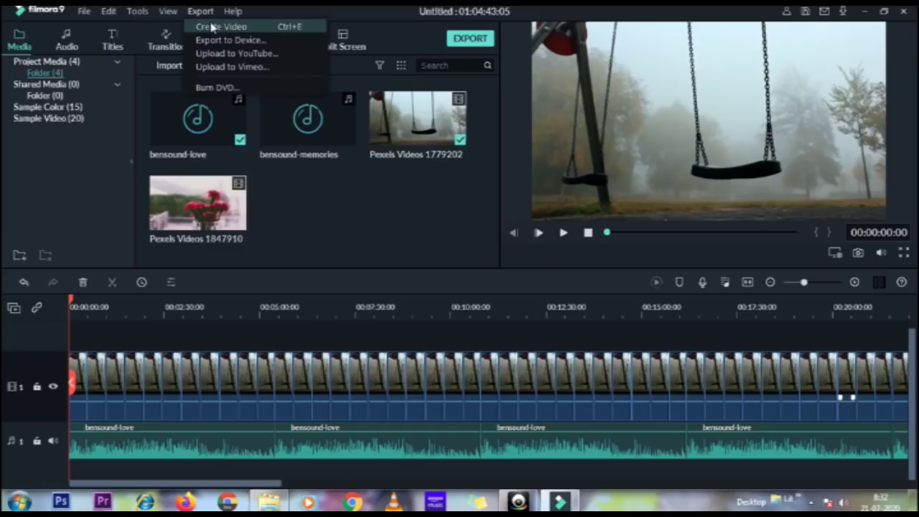
{"action": "left_click", "coordinate": [257, 34]}
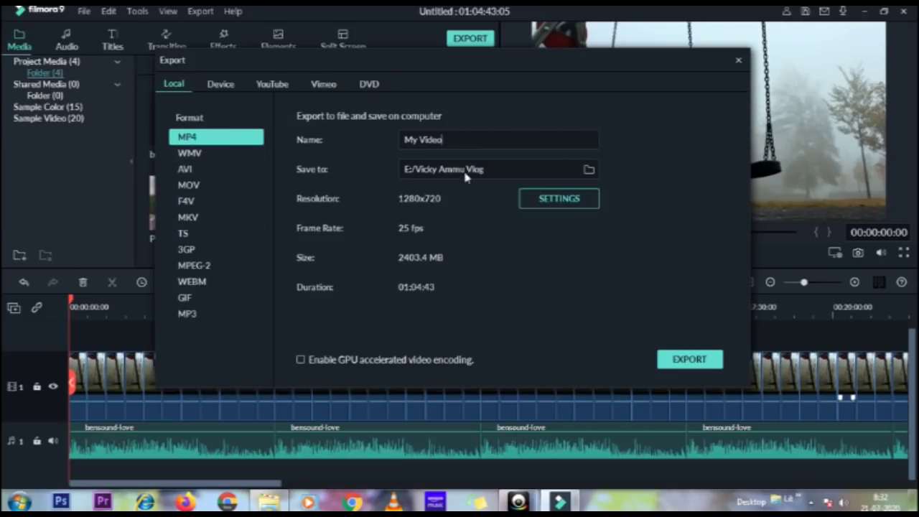
{"action": "left_click", "coordinate": [589, 170]}
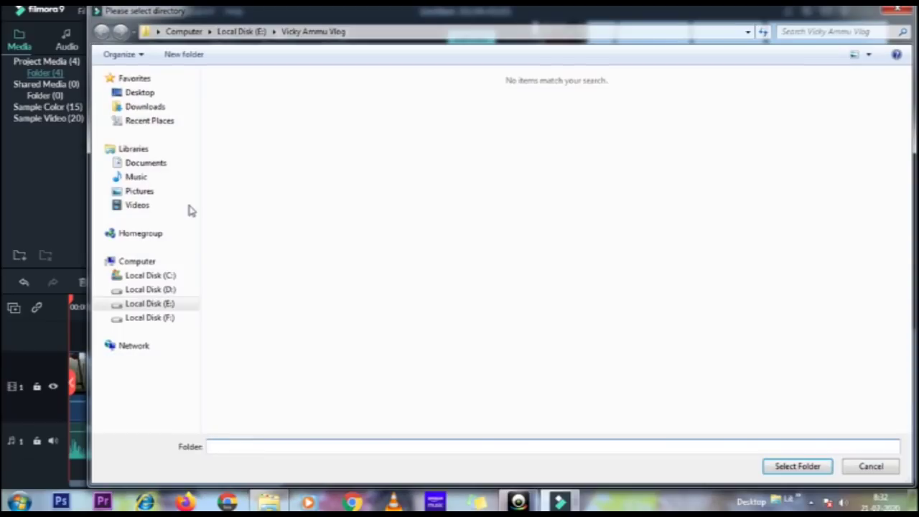
{"action": "left_click", "coordinate": [144, 177]}
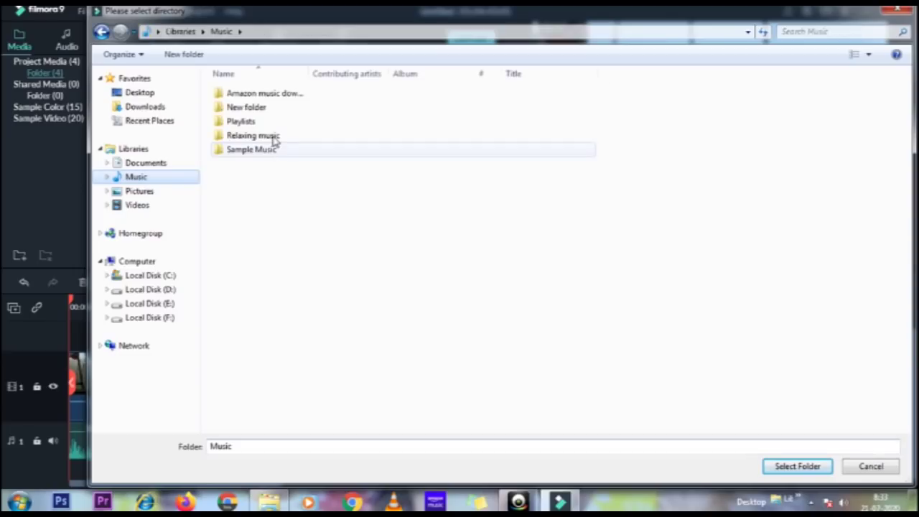
{"action": "double_click", "coordinate": [257, 142]}
{"action": "left_click", "coordinate": [304, 447]}
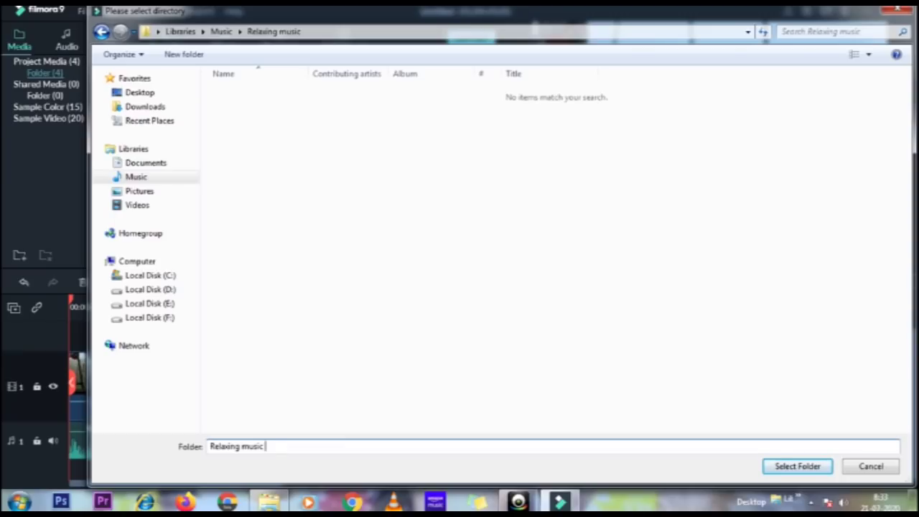
{"action": "left_click", "coordinate": [797, 466]}
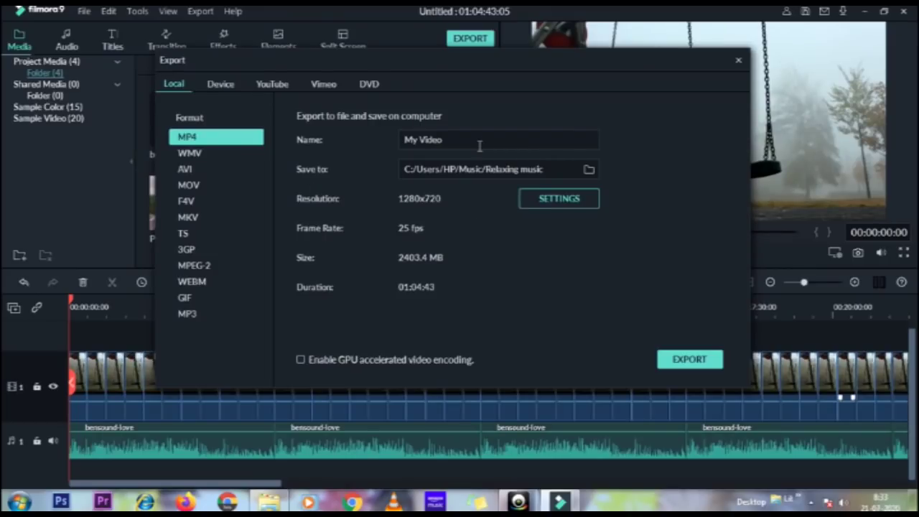
Replace the export name with one beginning "Relaxing and Soothing Music Episode 1" and start the MP4 export.
{"action": "key", "text": "ctrl+a"}
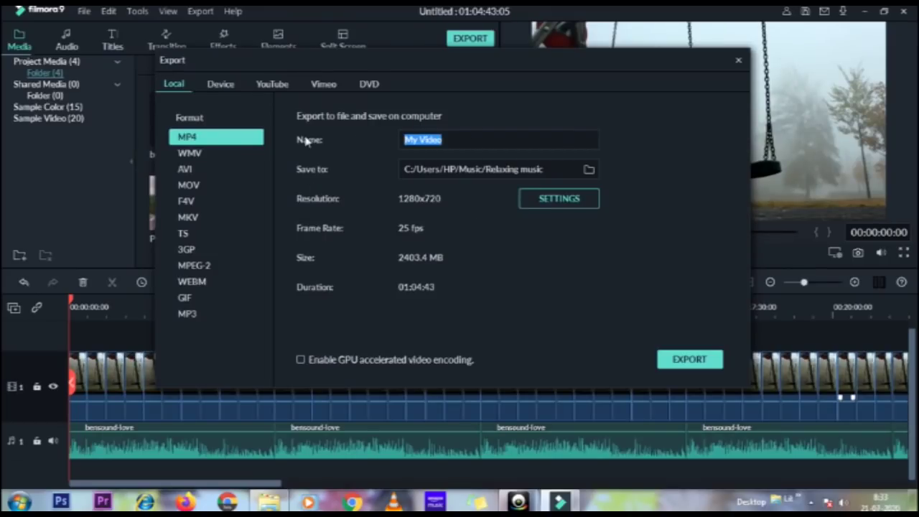
{"action": "key", "text": "BackSpace"}
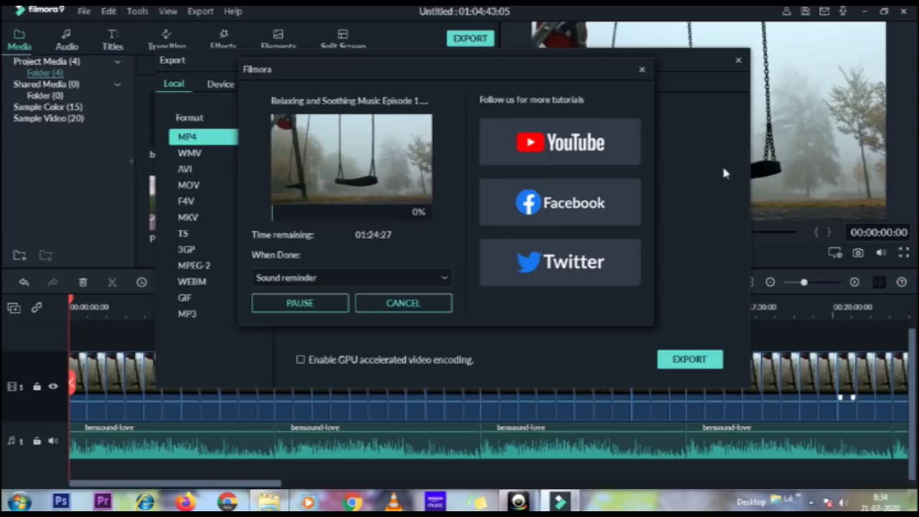
Open Windows Task Manager and go from the Wondershare Filmora9 application to its process.
{"action": "right_click", "coordinate": [623, 507]}
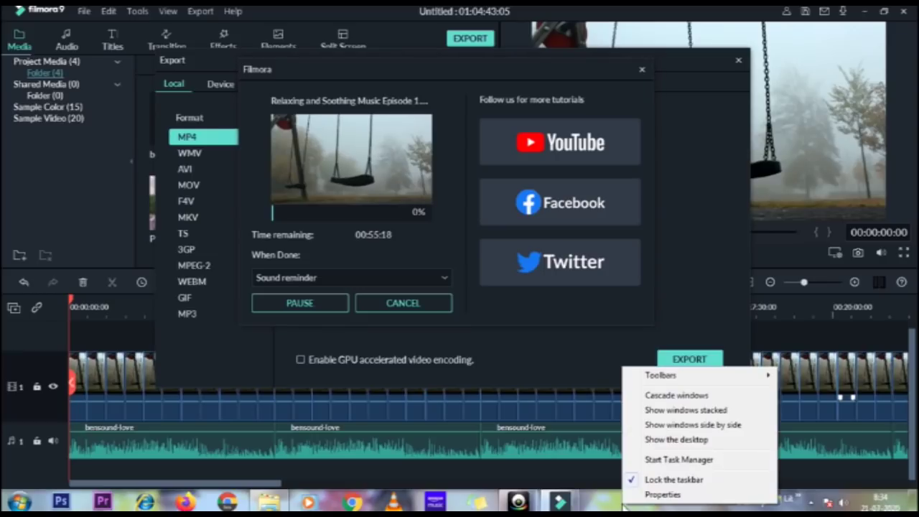
{"action": "left_click", "coordinate": [704, 463]}
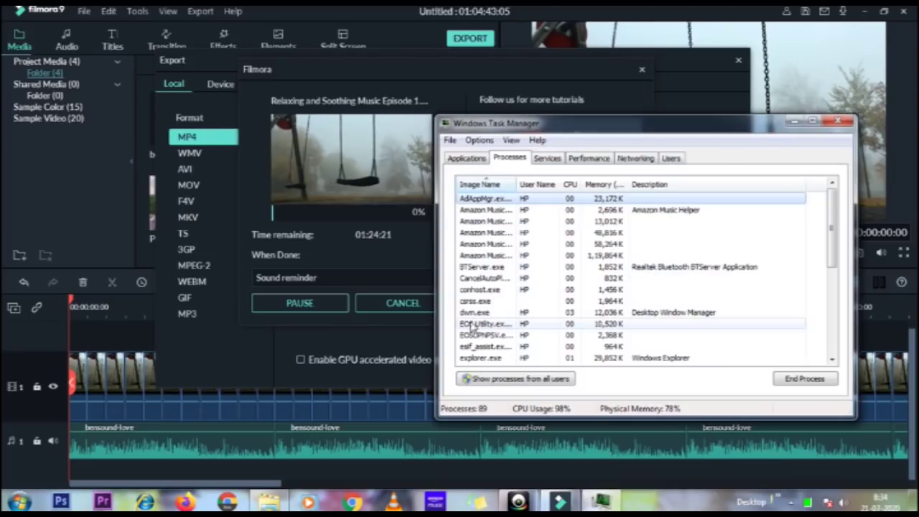
{"action": "left_click", "coordinate": [467, 158]}
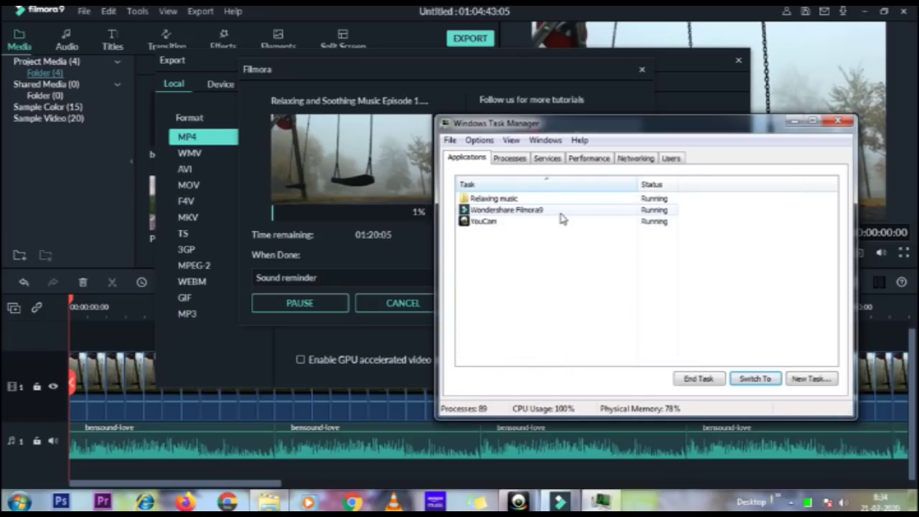
{"action": "right_click", "coordinate": [523, 212]}
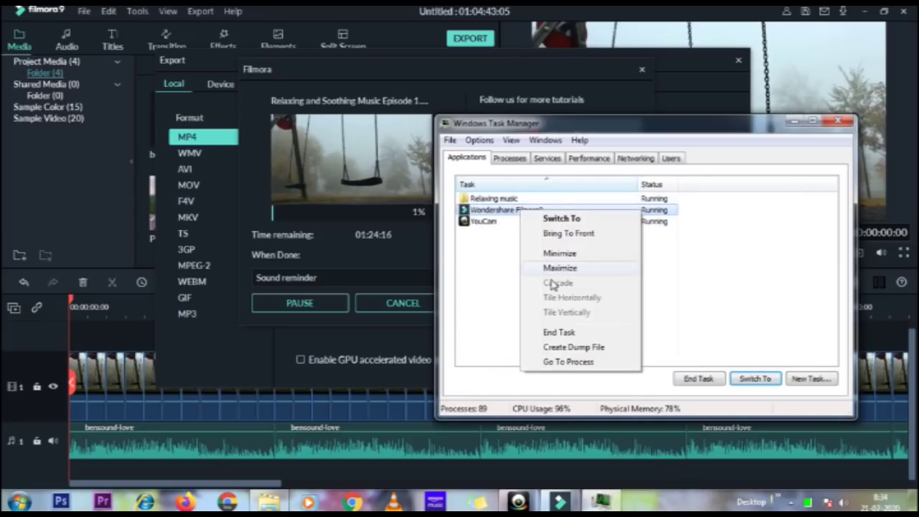
{"action": "left_click", "coordinate": [568, 362]}
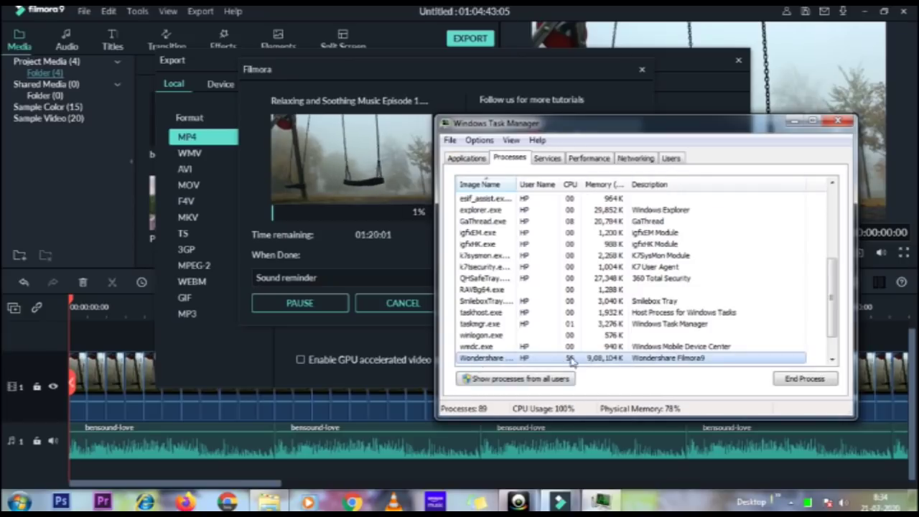
{"action": "scroll", "coordinate": [603, 334], "scroll_direction": "down", "scroll_amount": 1}
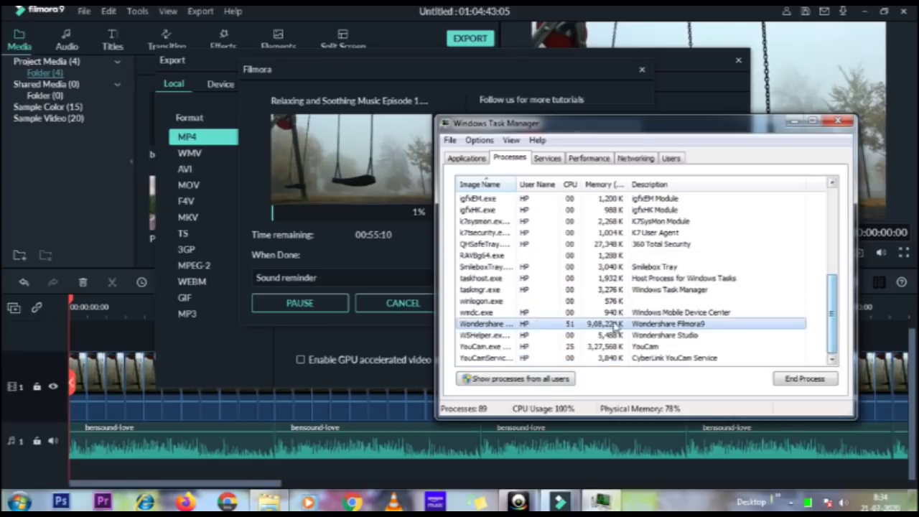
Set the priority of the Wondershare Filmora9 process to High, confirm the change, and close Task Manager.
{"action": "right_click", "coordinate": [505, 329]}
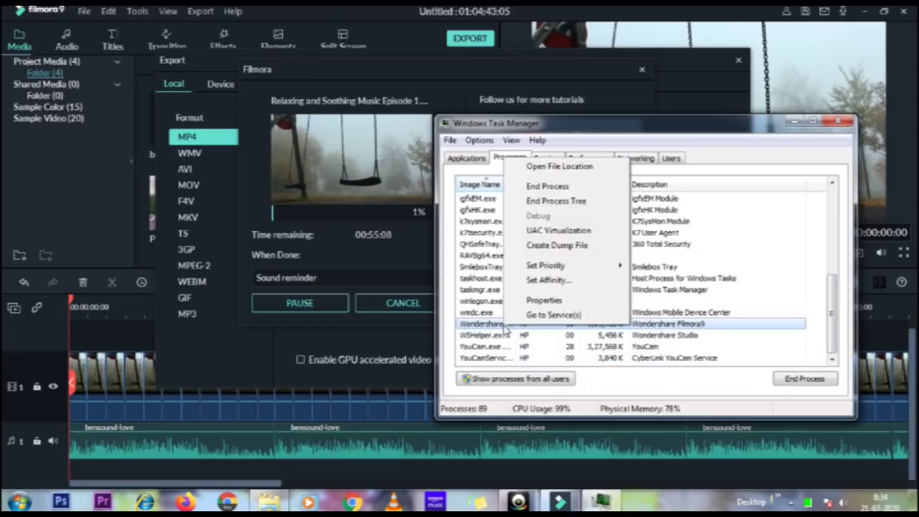
{"action": "mouse_move", "coordinate": [624, 267]}
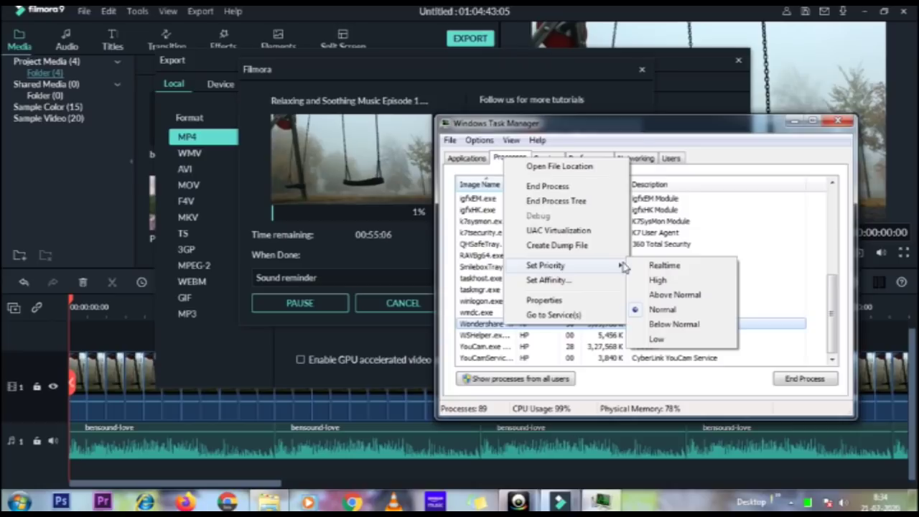
{"action": "left_click", "coordinate": [656, 280]}
{"action": "left_click", "coordinate": [492, 275]}
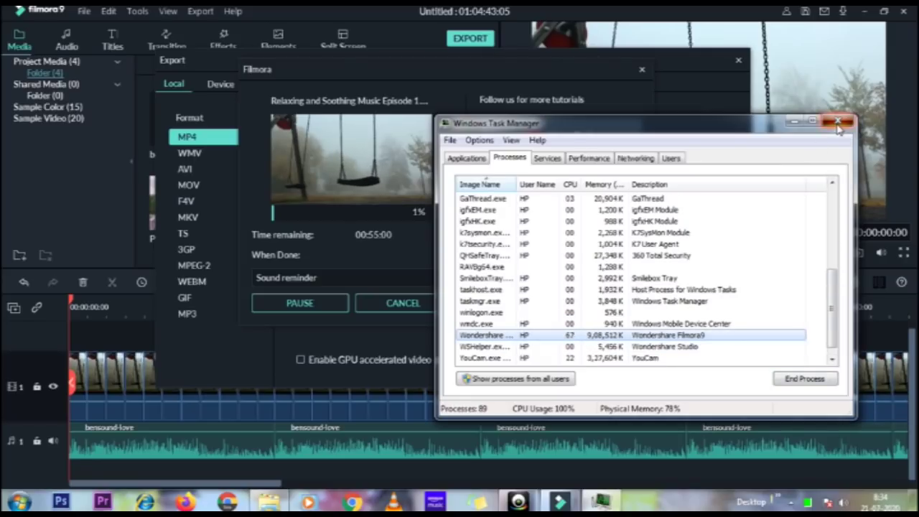
{"action": "left_click", "coordinate": [839, 123]}
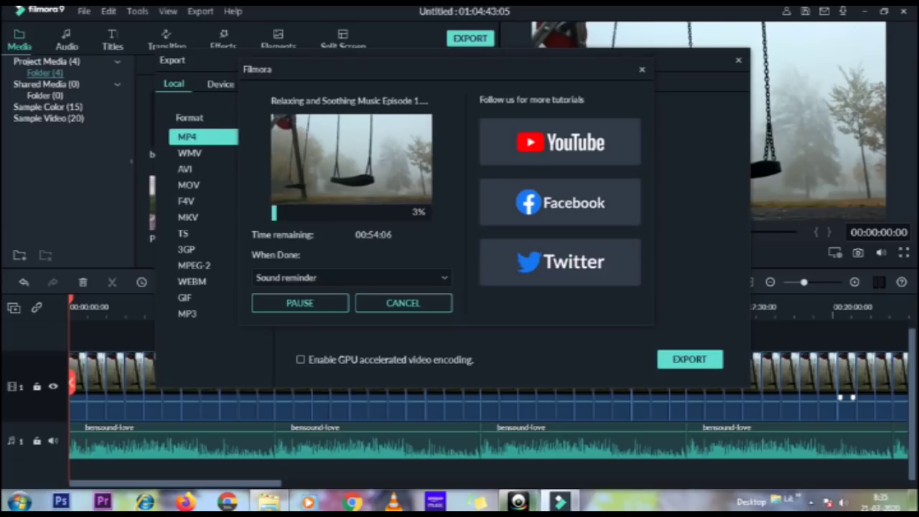
Open the folder containing the finished export and select the Relaxing and Soothing Music Episode 1 file to inspect its details.
{"action": "left_click", "coordinate": [831, 469]}
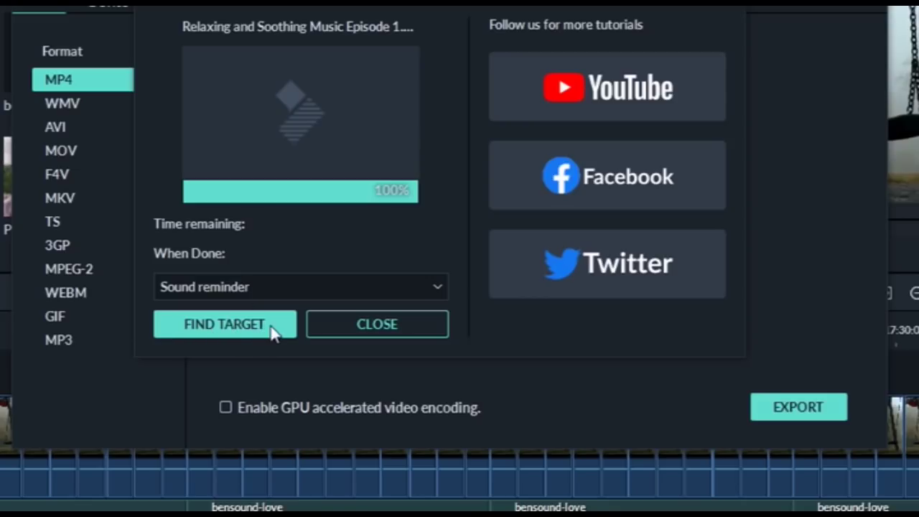
{"action": "left_click", "coordinate": [219, 332]}
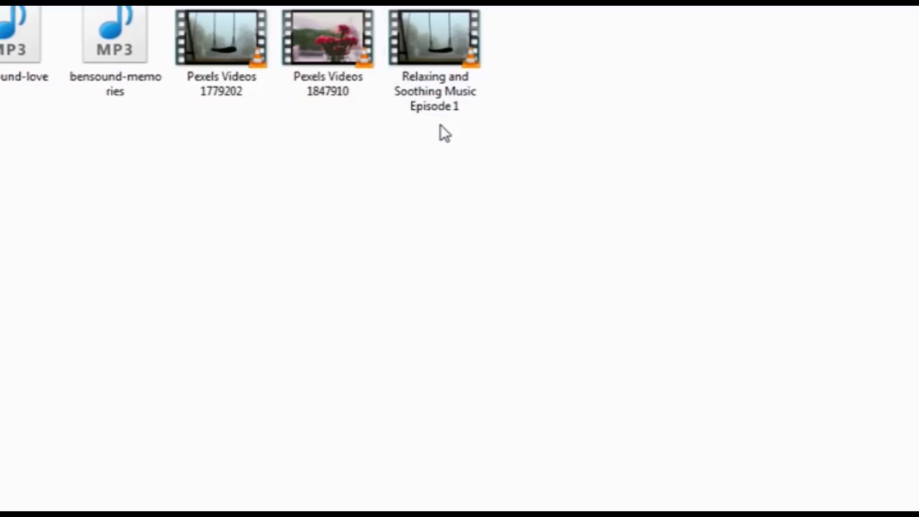
{"action": "mouse_move", "coordinate": [438, 107]}
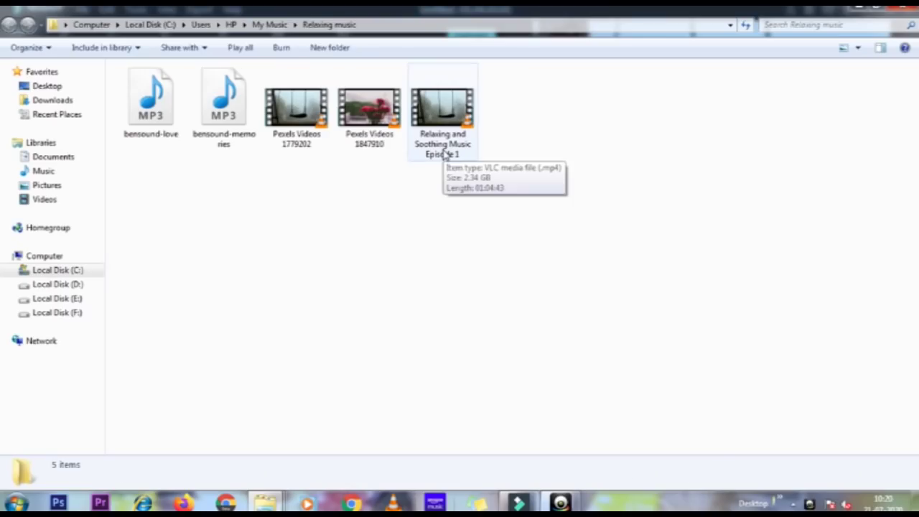
{"action": "left_click", "coordinate": [446, 152]}
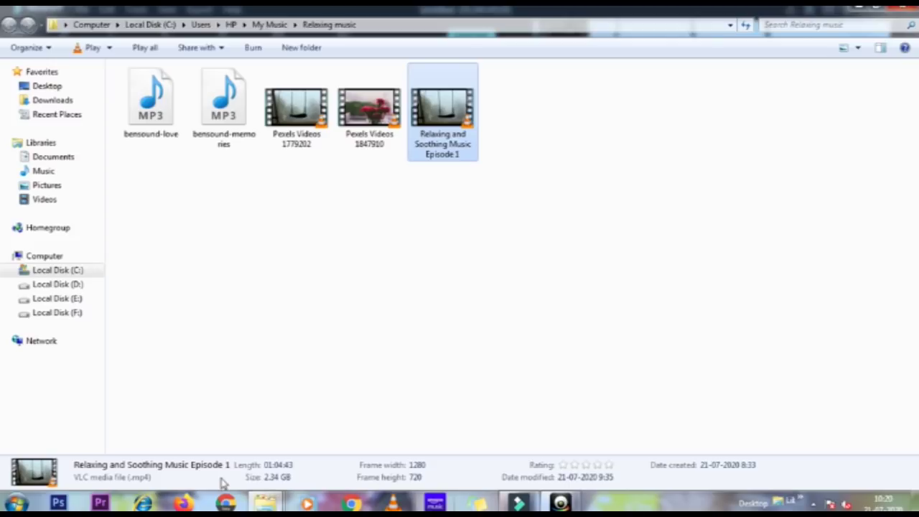
Play the exported Relaxing and Soothing Music Episode 1 video in VLC media player and unmute the system sound.
{"action": "double_click", "coordinate": [453, 147]}
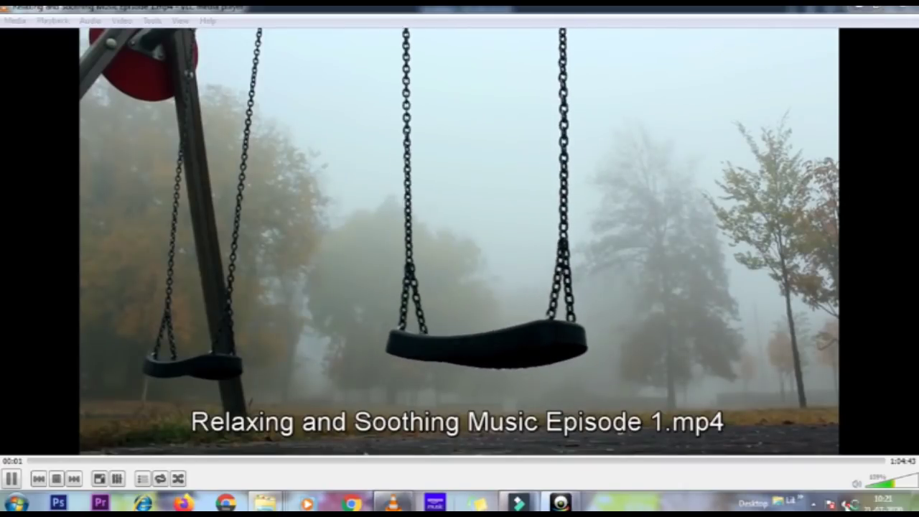
{"action": "left_click", "coordinate": [845, 504]}
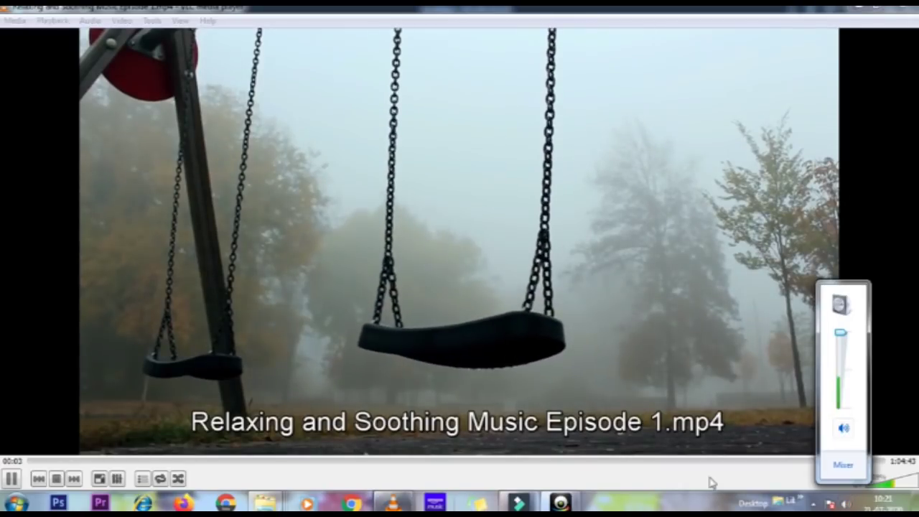
{"action": "left_click", "coordinate": [662, 483]}
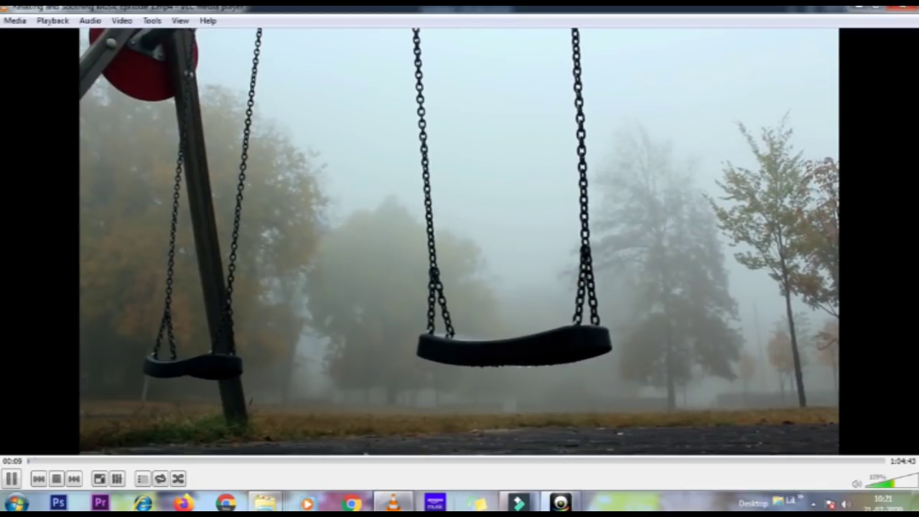
Check playback throughout the video by jumping to about 10:50, 39:17, 50:19 and close to the end.
{"action": "left_click", "coordinate": [169, 461]}
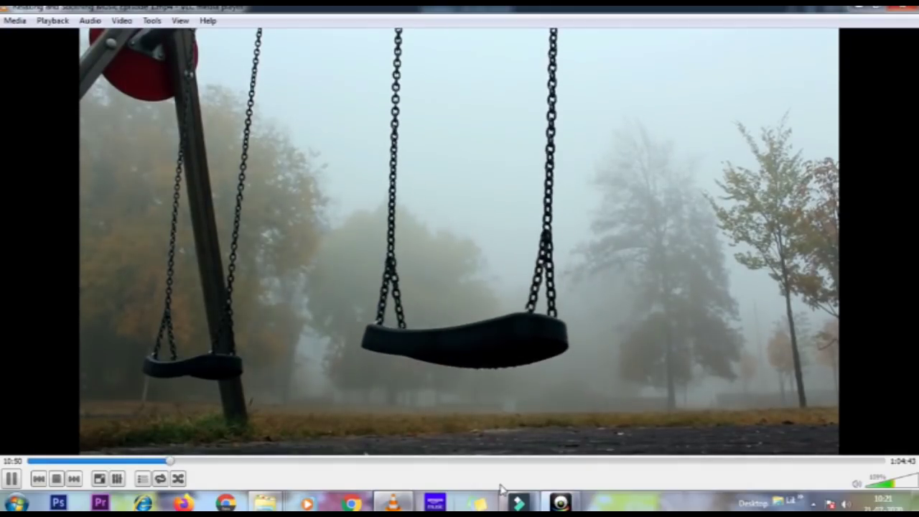
{"action": "left_click", "coordinate": [548, 461]}
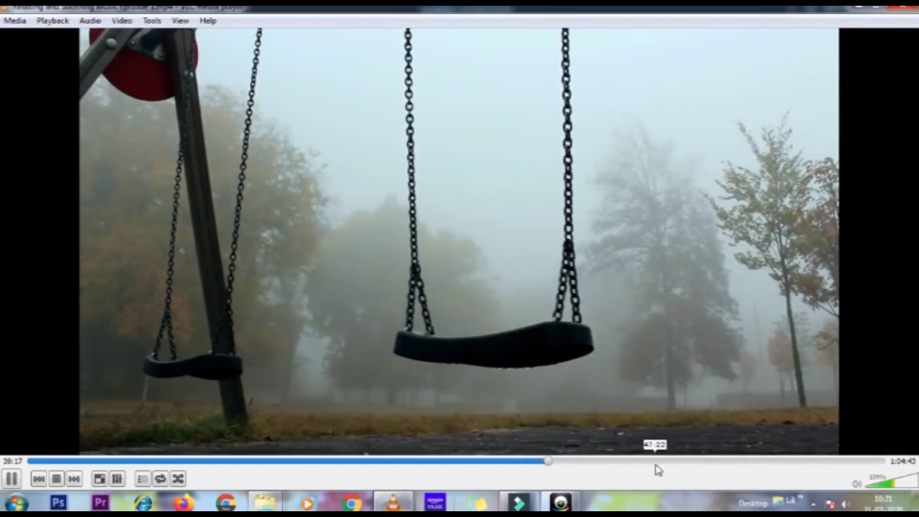
{"action": "left_click", "coordinate": [694, 461]}
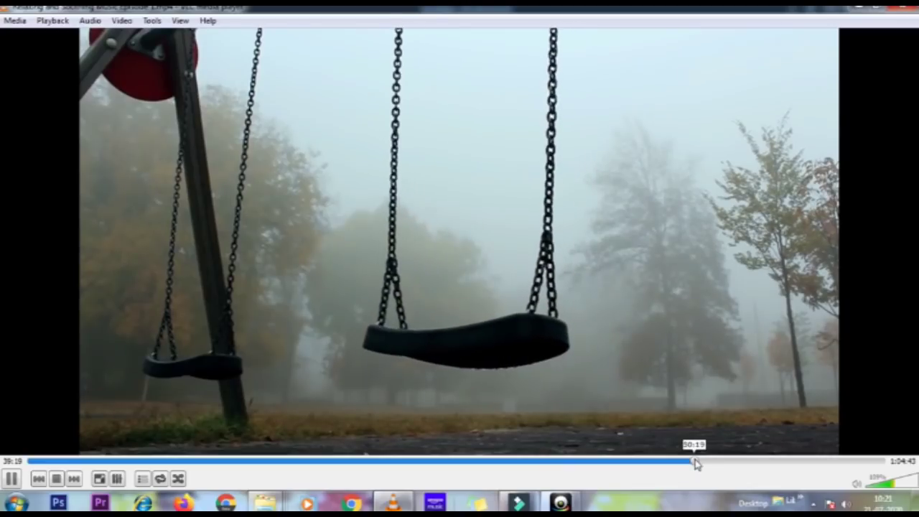
{"action": "left_click", "coordinate": [884, 461]}
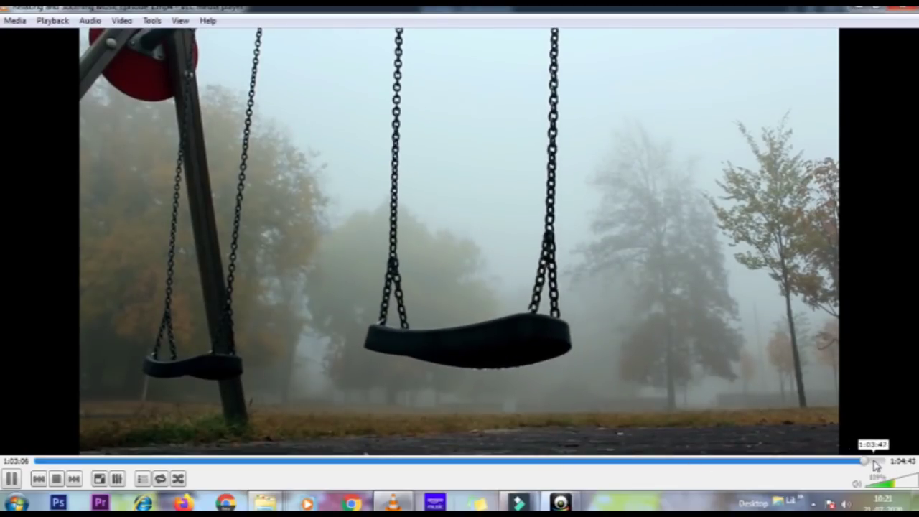